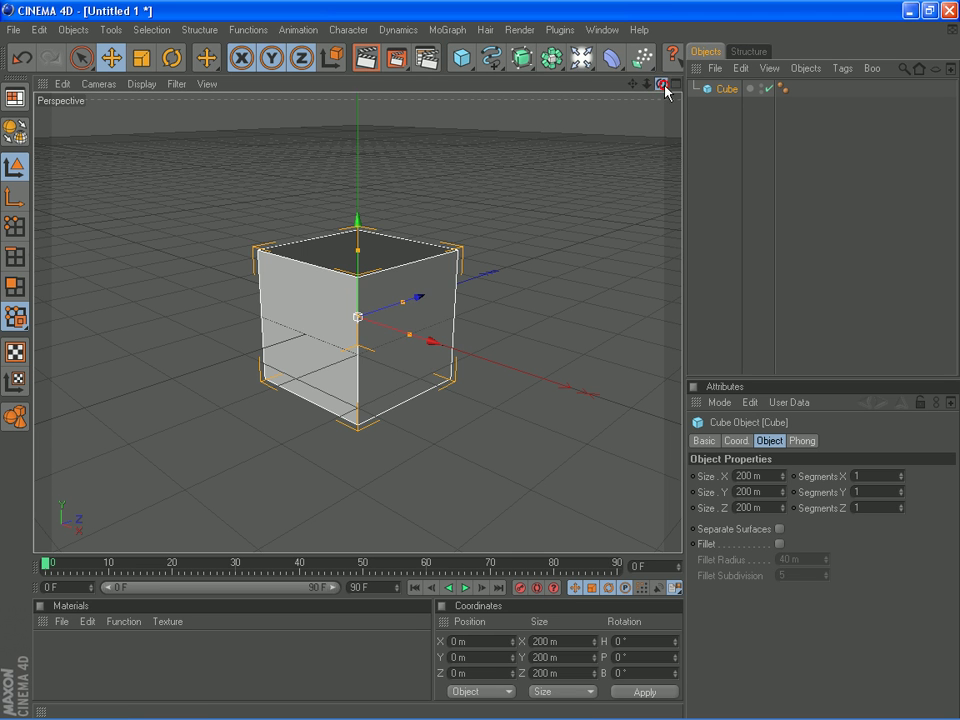
- Flatten the cube into a slab about 12.9 m high along Y and about 131.8 m deep along Z
left_click_drag(662, 82, 650, 82)
left_click(78, 58)
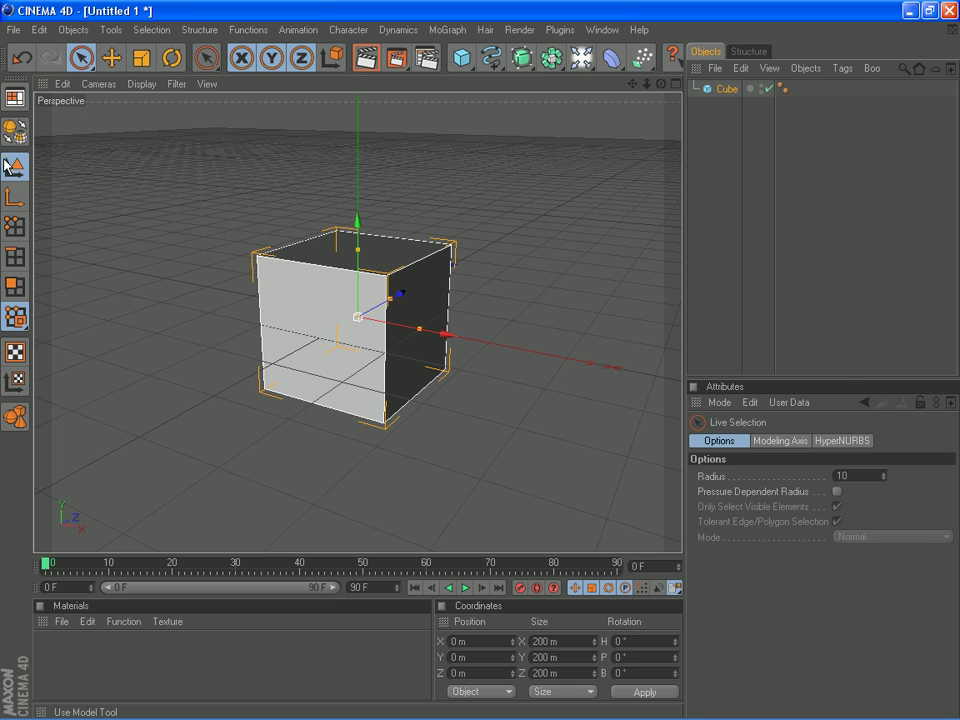
left_click_drag(357, 249, 481, 367)
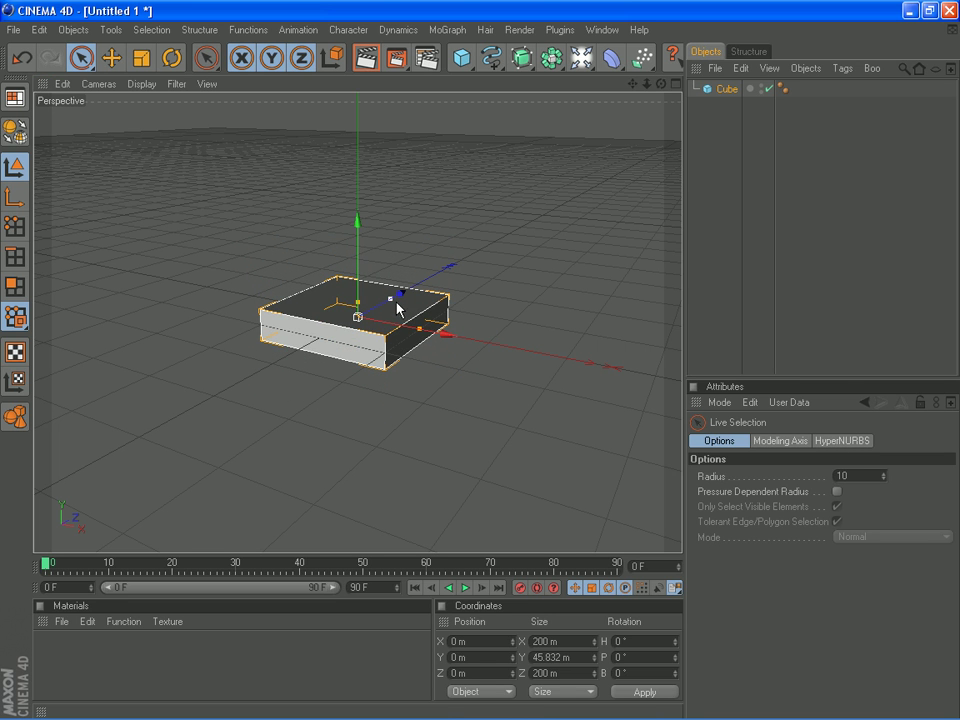
left_click_drag(391, 299, 482, 368)
scroll(470, 300, "up", 2)
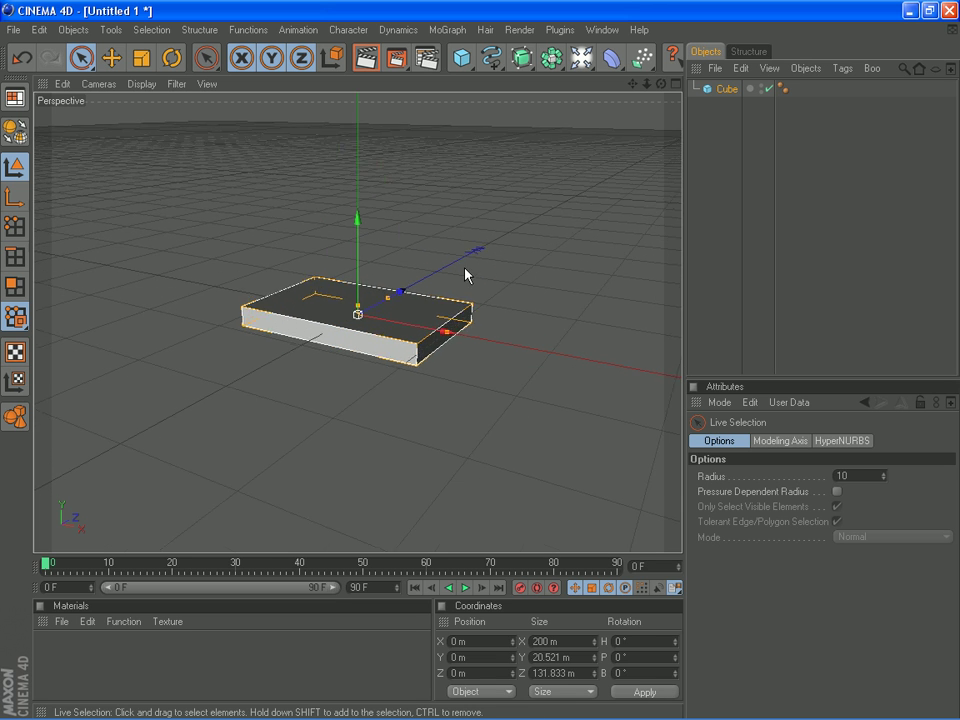
left_click_drag(662, 84, 481, 361)
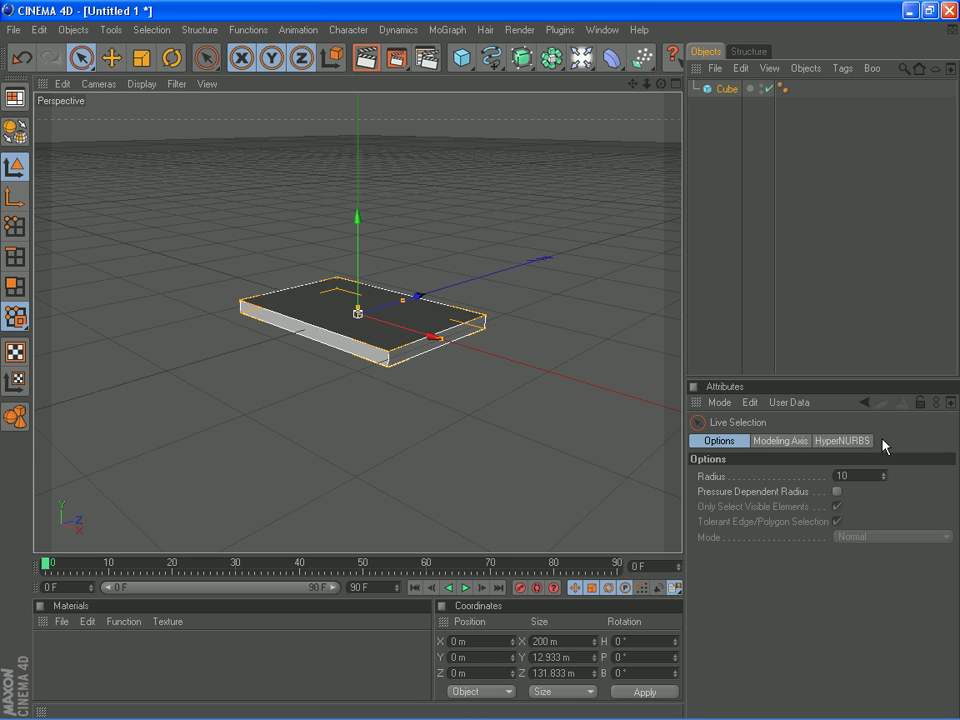
left_click(728, 90)
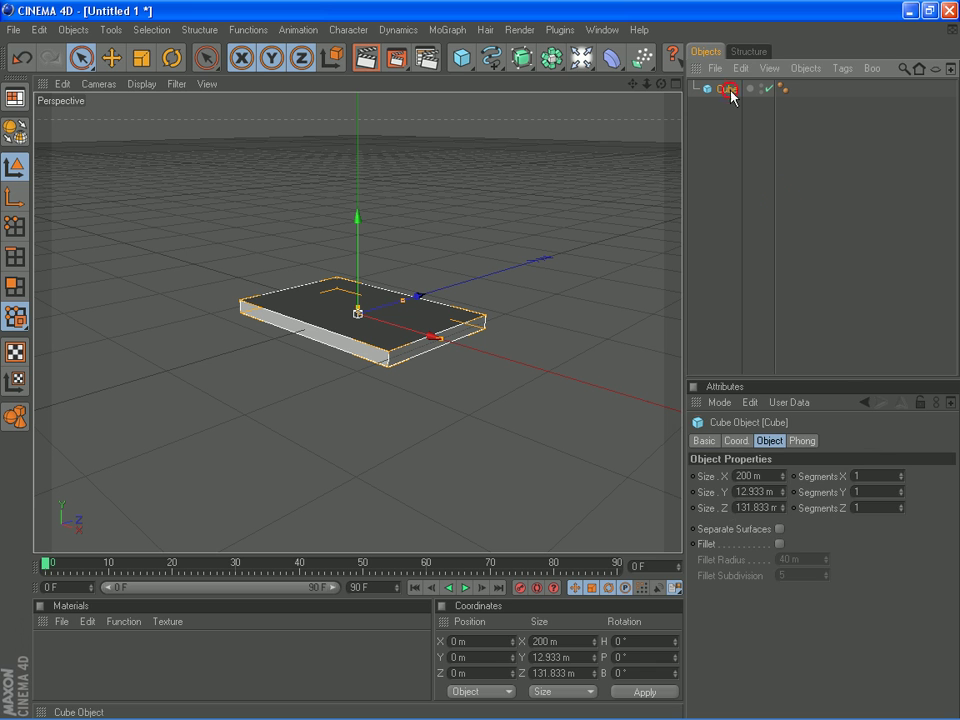
left_click(901, 471)
left_click(901, 471)
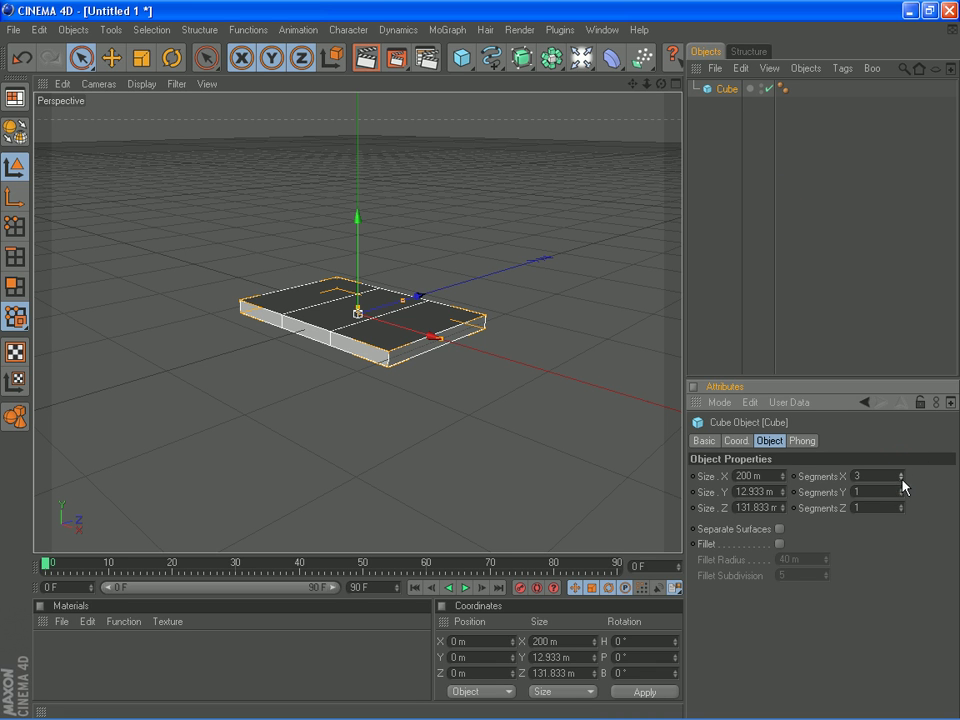
left_click(729, 497)
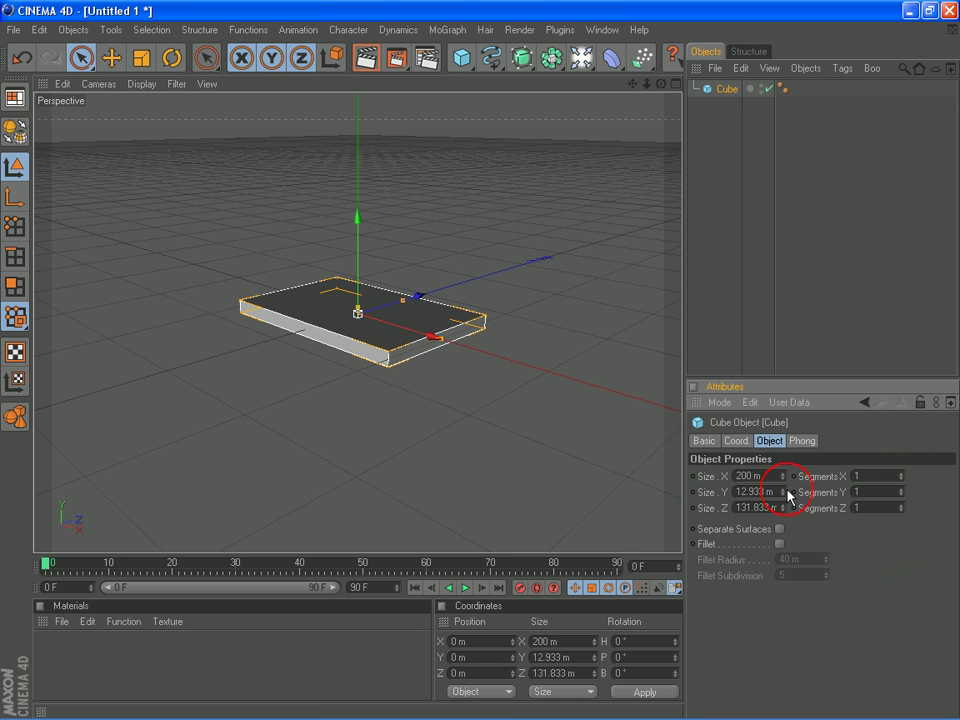
- Convert the slab to an editable polygon object and inset its top polygon by about 24.7 m with Extrude Inner
left_click(15, 131)
left_click(15, 286)
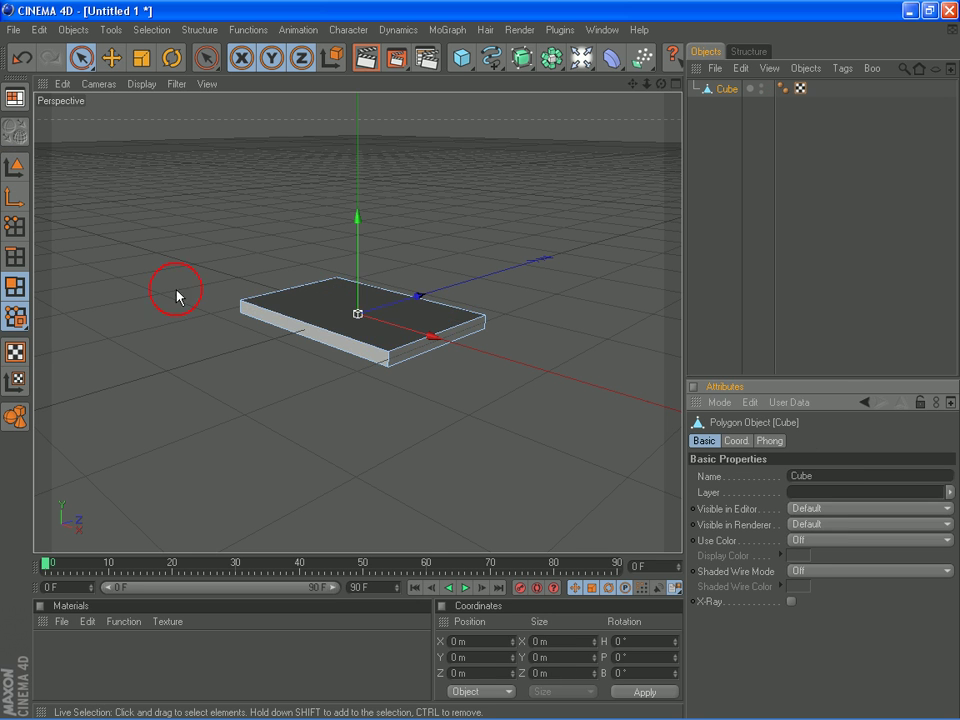
left_click(321, 306)
right_click(246, 302)
left_click(300, 389)
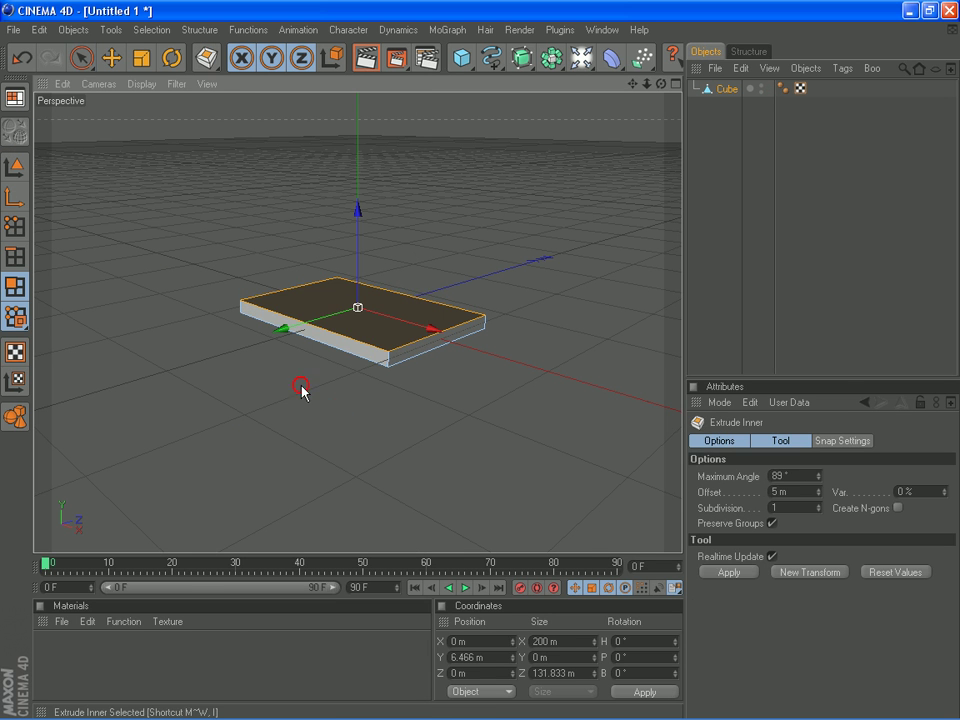
left_click_drag(490, 366, 477, 362)
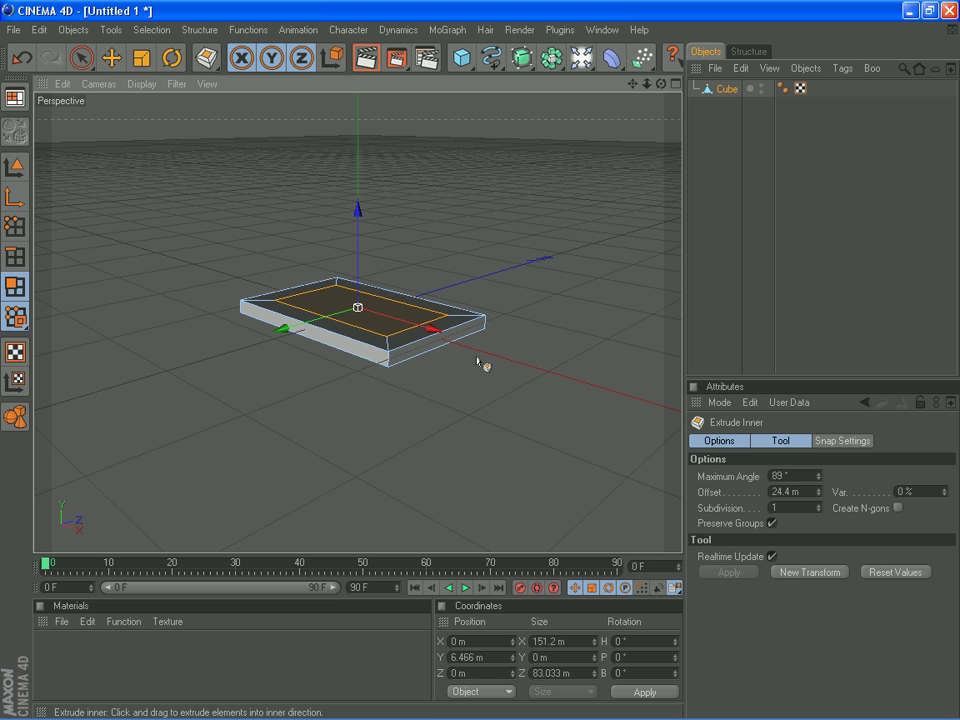
- Extrude the inset top polygon upward about 210.5 m and raise it along Y to about 234.3 m
right_click(360, 270)
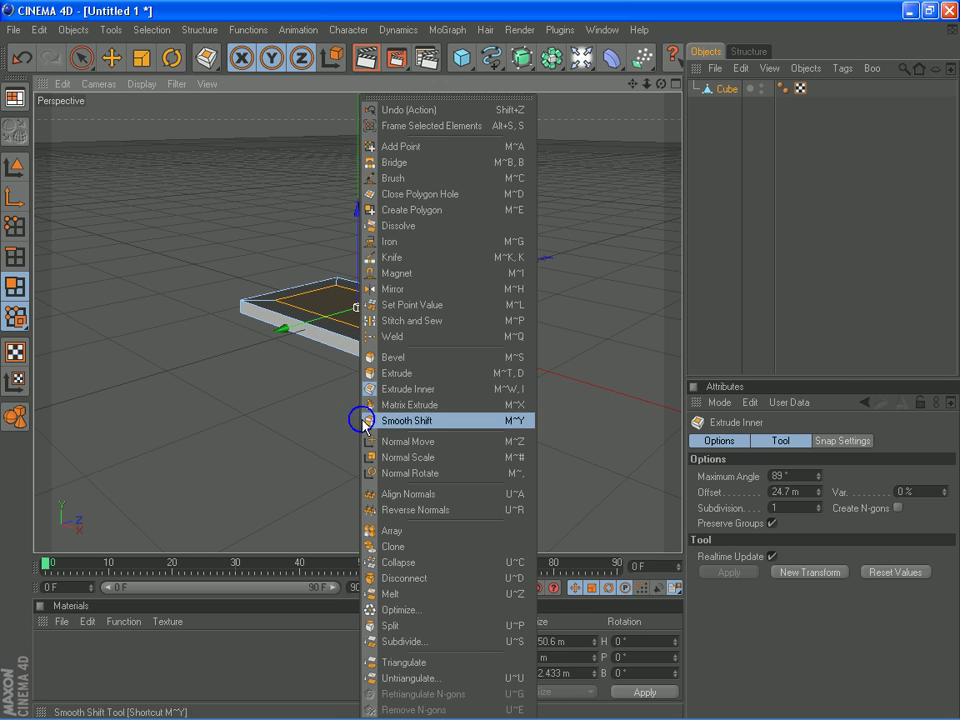
left_click(399, 369)
left_click_drag(369, 390, 477, 357)
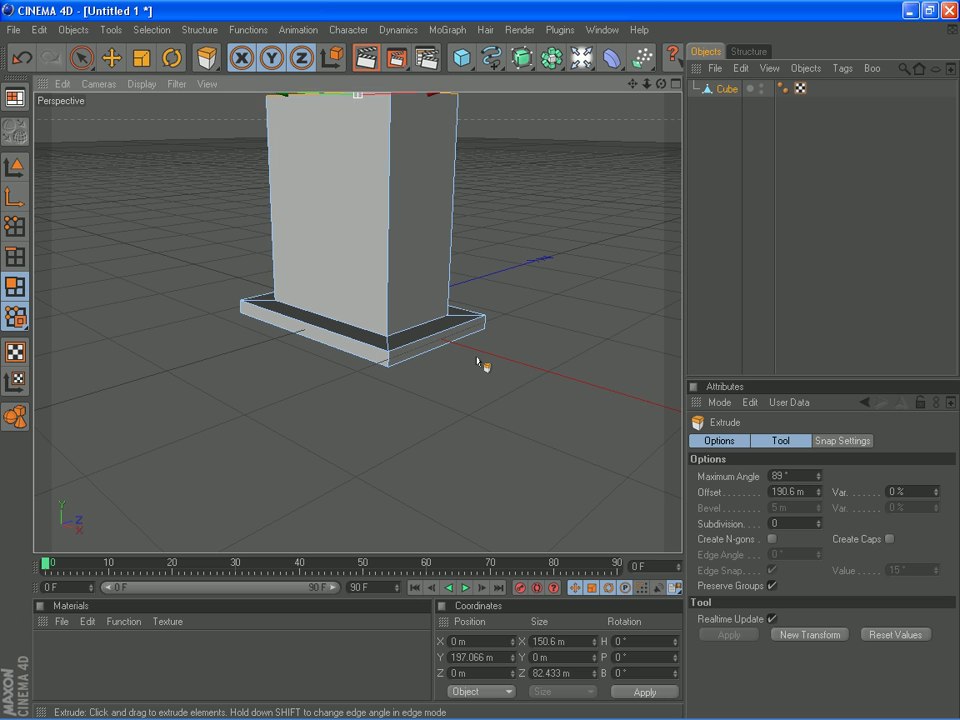
left_click_drag(370, 385, 478, 370, "alt")
scroll(478, 367, "down", 5)
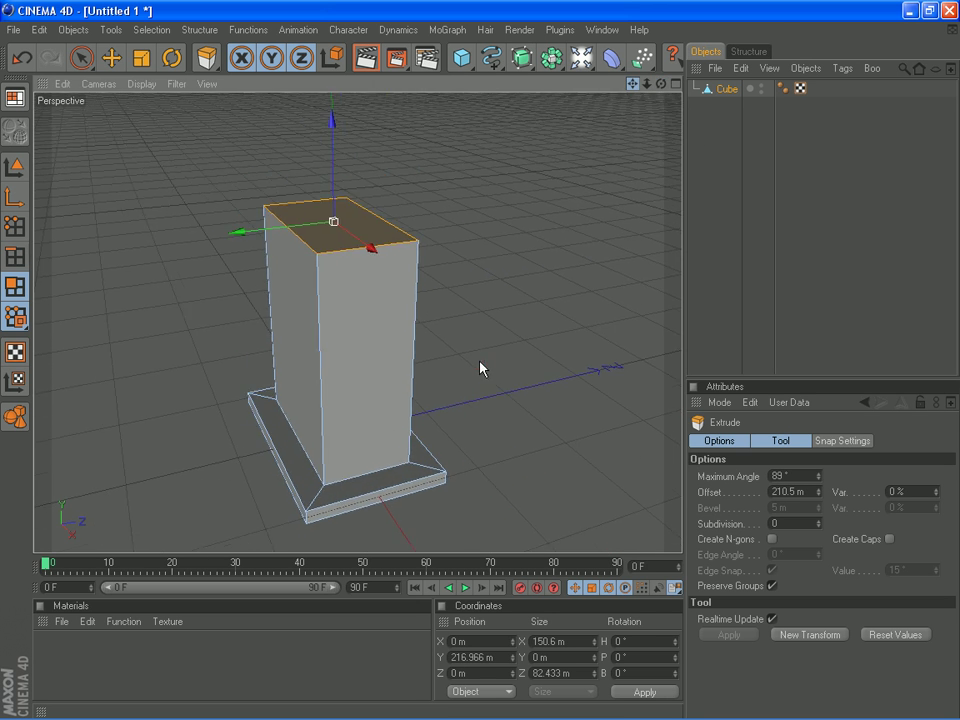
left_click_drag(332, 115, 332, 95)
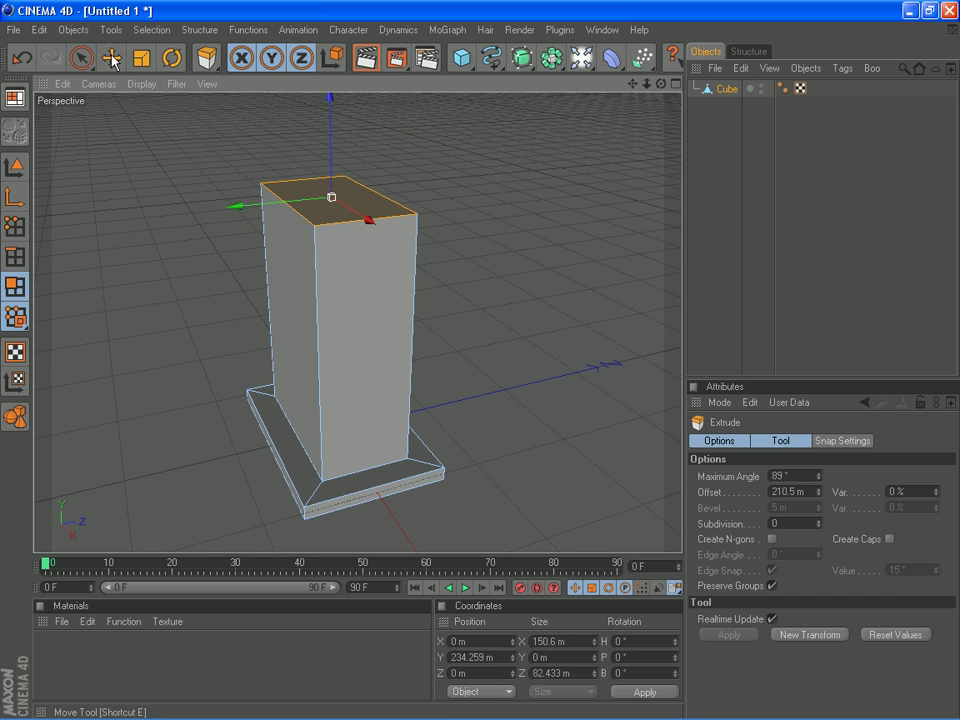
- Scale the whole object along Z to a depth of about 63.1 m
left_click(108, 62)
left_click(14, 167)
left_click(141, 57)
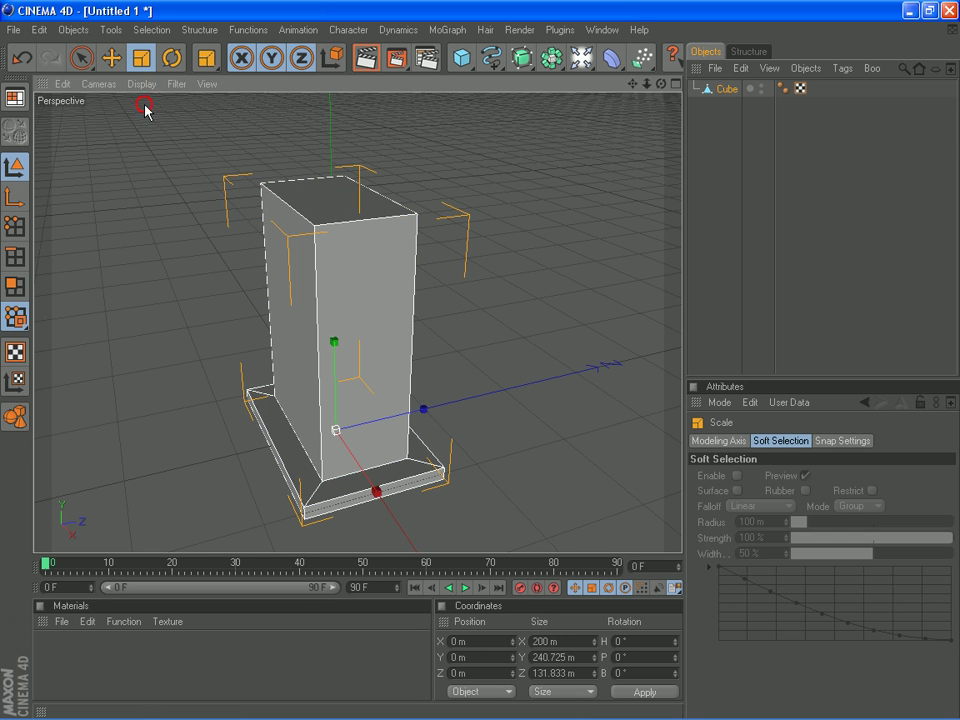
left_click_drag(424, 409, 480, 367)
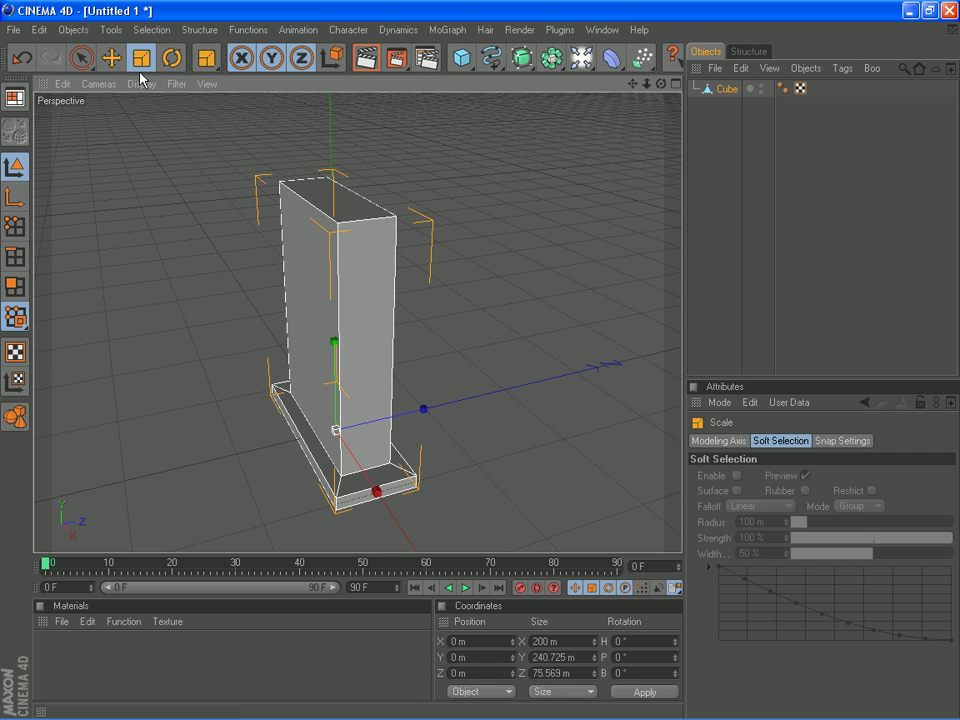
left_click_drag(424, 410, 480, 365)
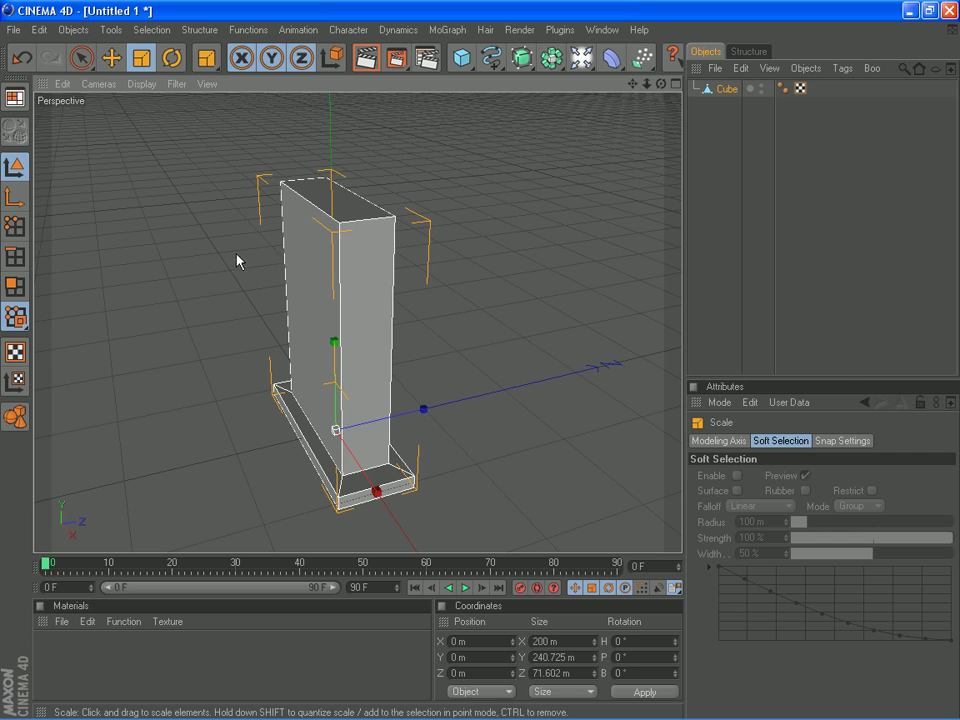
mouse_move(424, 410)
left_mouse_down()
mouse_move(478, 366)
mouse_move(424, 411)
left_mouse_up()
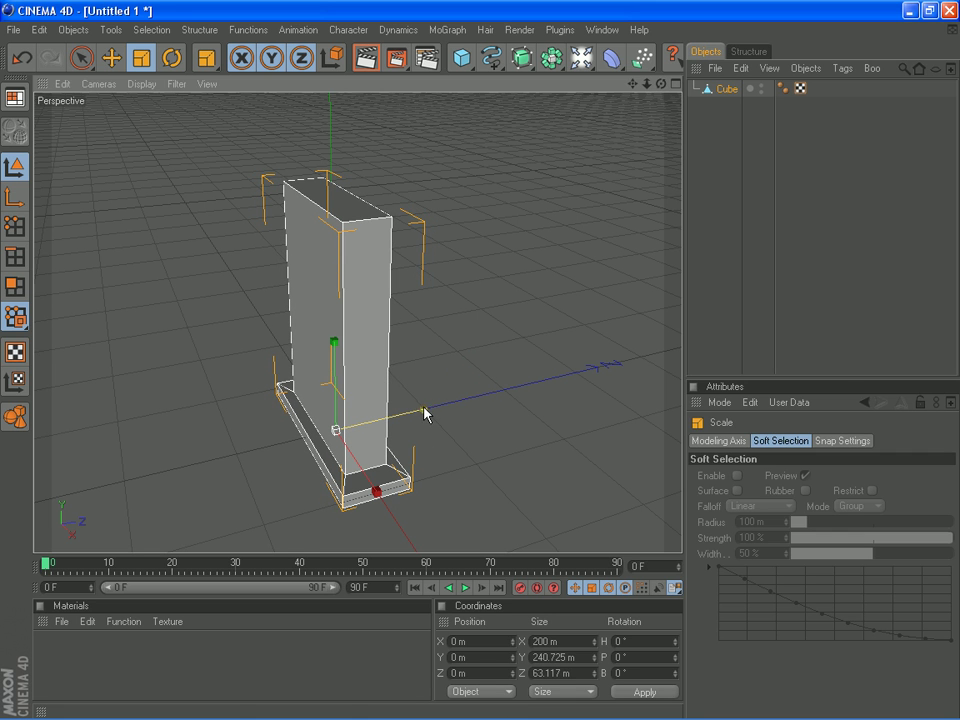
- Scale the base's two long side polygons apart along Z to about 87.7 m and clear the selection
left_click(72, 66)
left_click(14, 286)
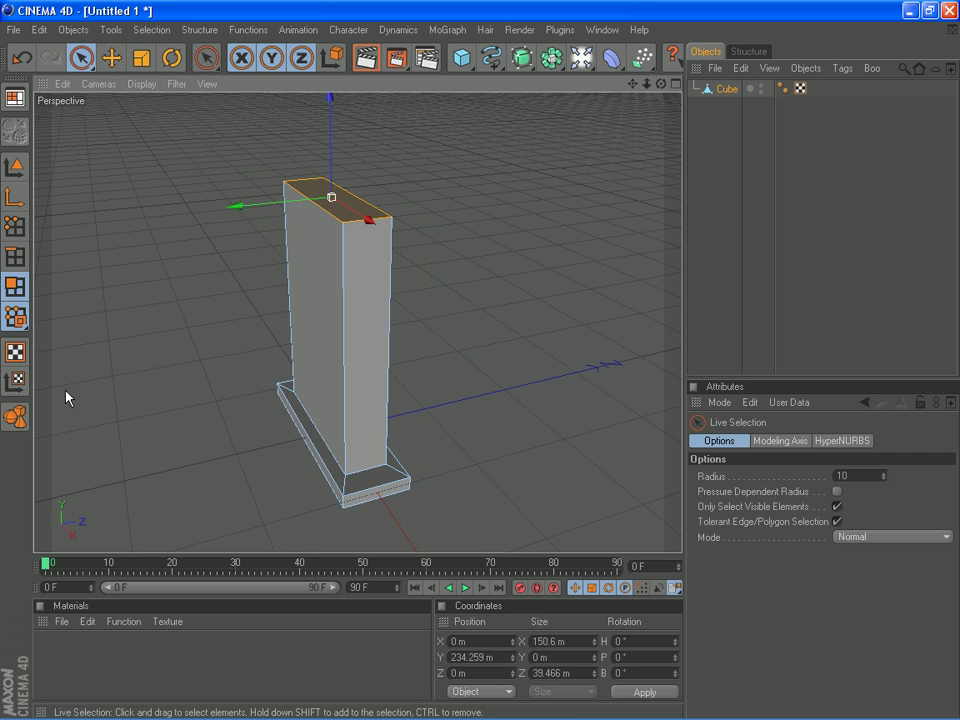
left_click(307, 470)
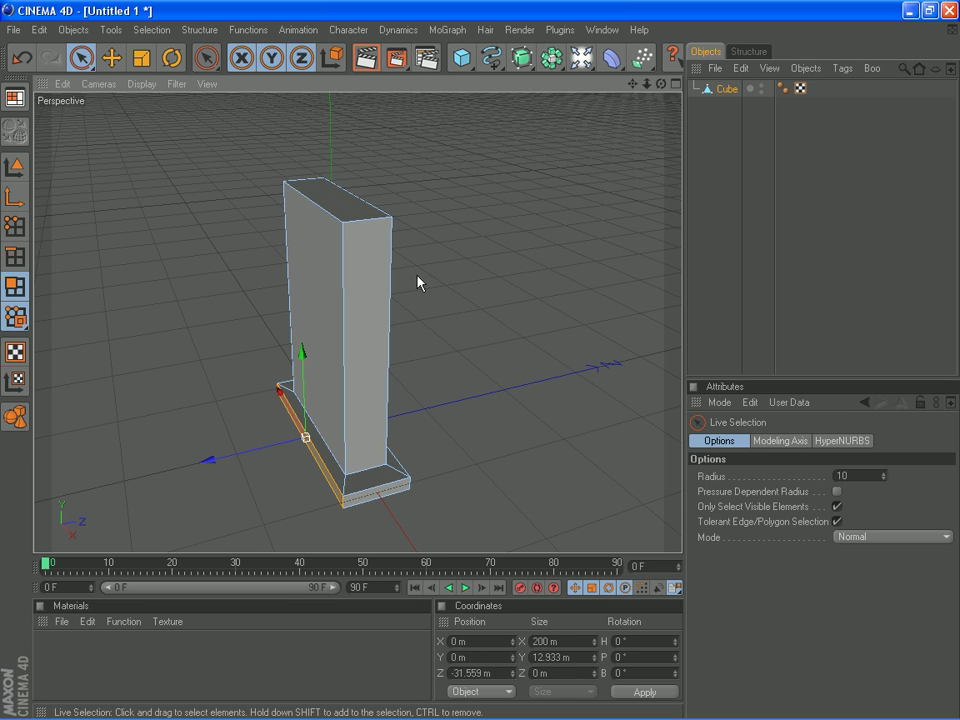
left_click_drag(660, 84, 386, 541)
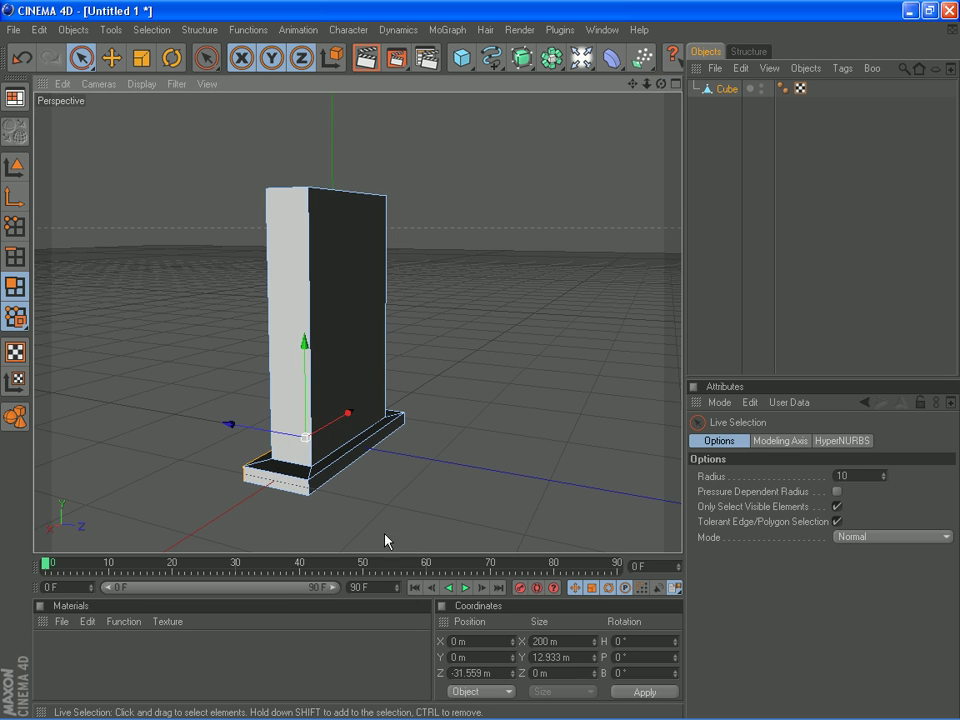
left_click(357, 469, "shift")
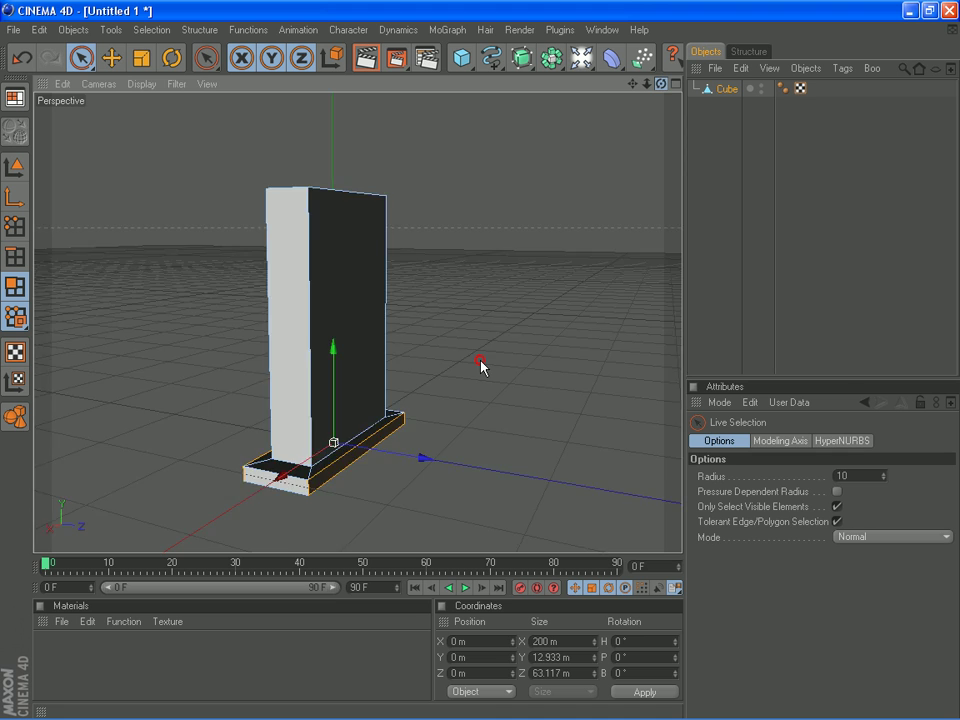
left_click_drag(481, 368, 651, 86)
key("t")
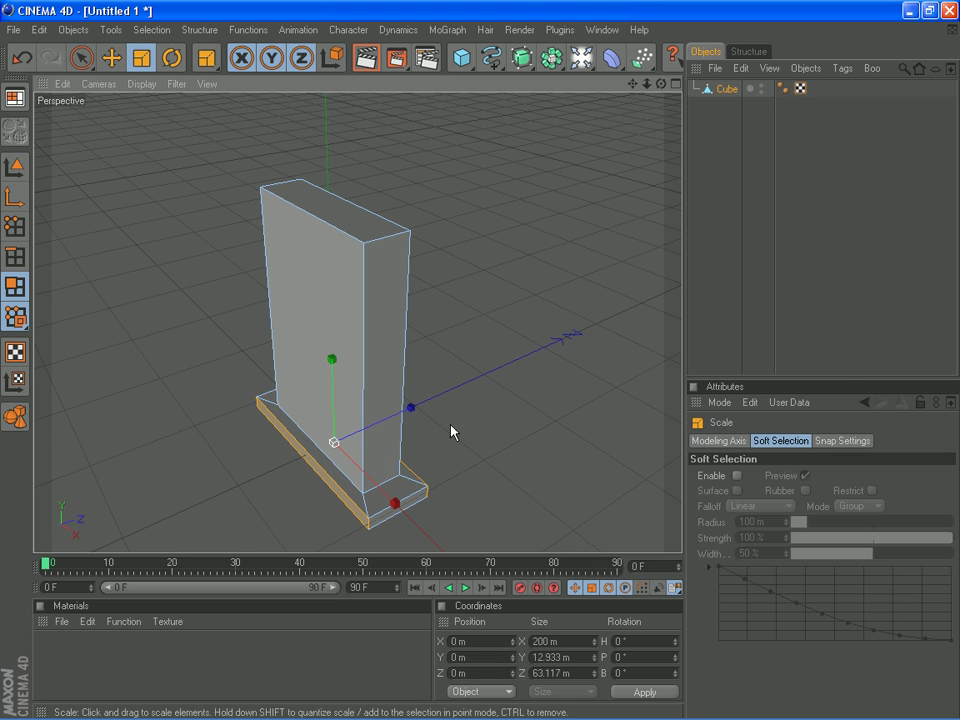
left_click_drag(481, 365, 481, 367)
left_click(82, 57)
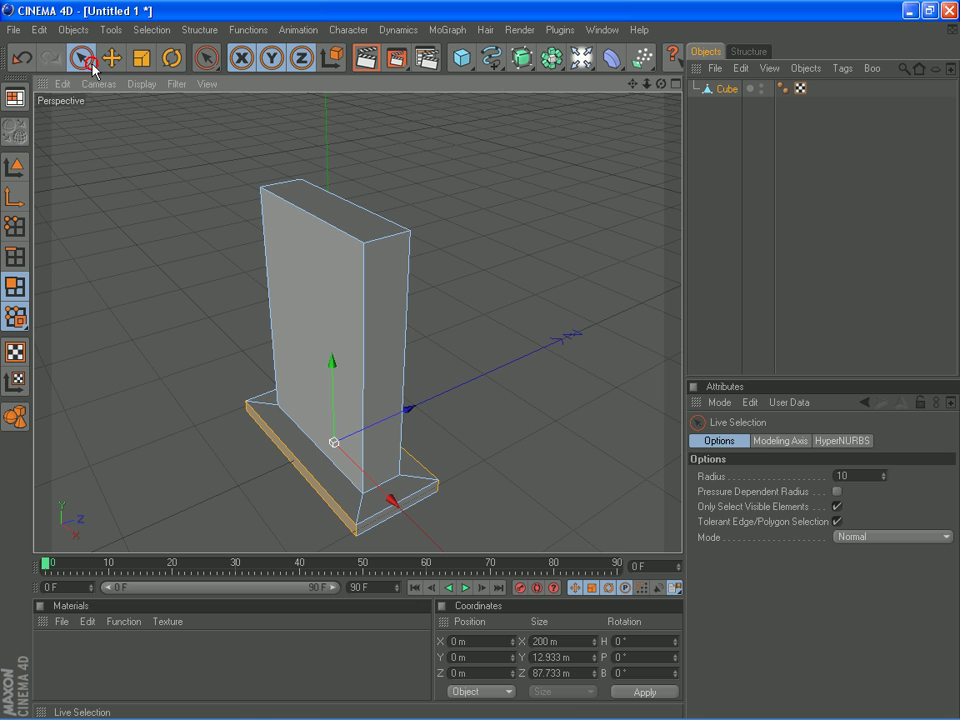
left_click(497, 170)
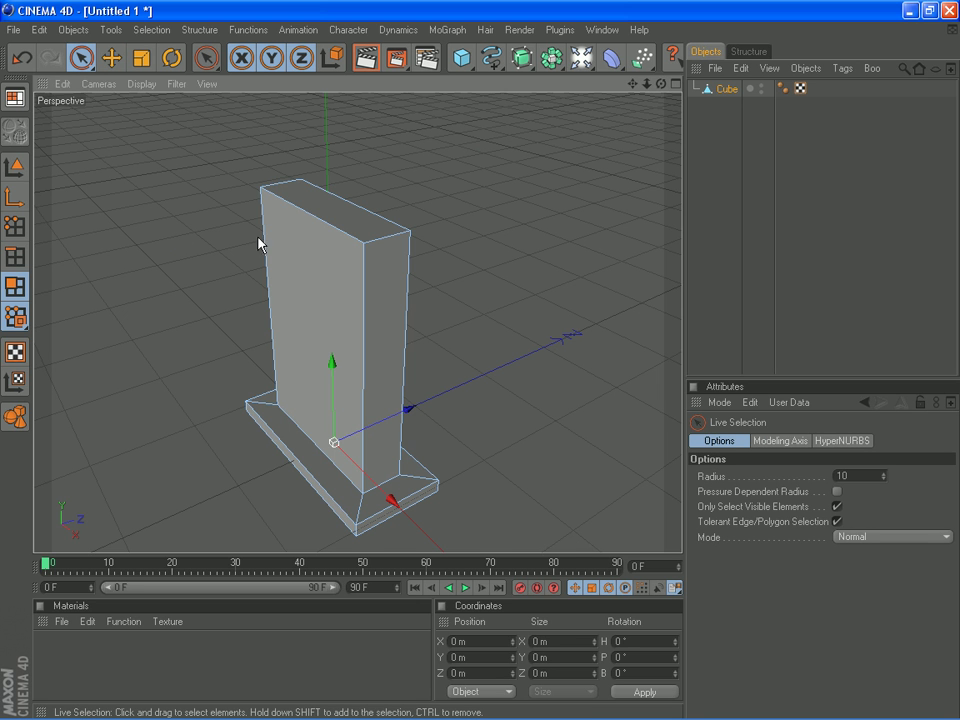
- Cut three vertical loops through the object with the Knife in Loop mode, one at the centre and one halfway to each side
left_click_drag(660, 86, 516, 210)
right_click(518, 210)
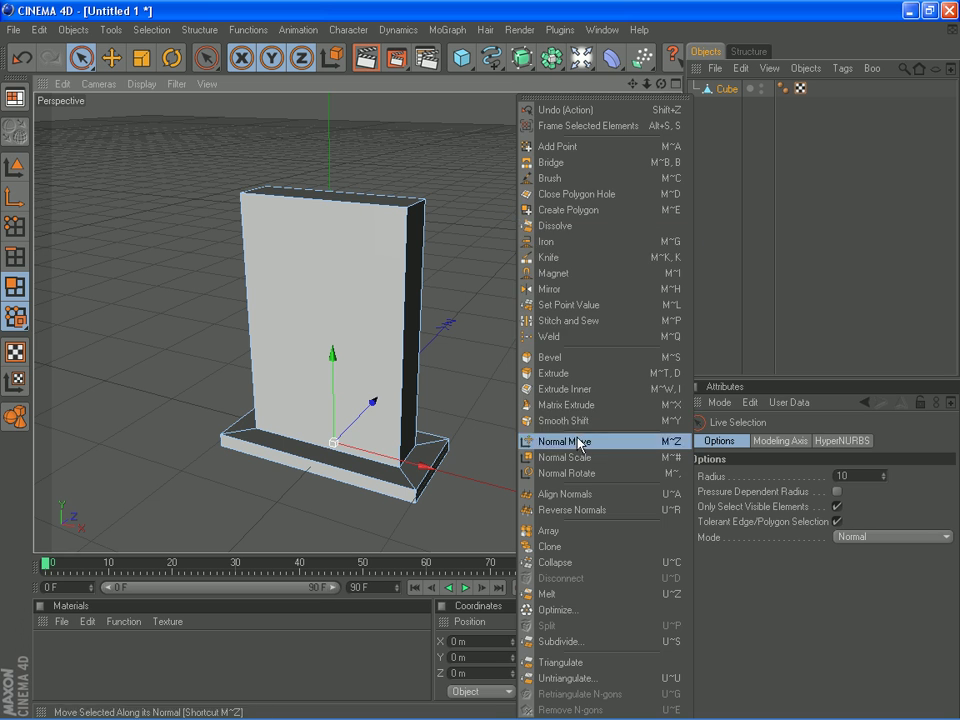
left_click(548, 257)
left_click(751, 478)
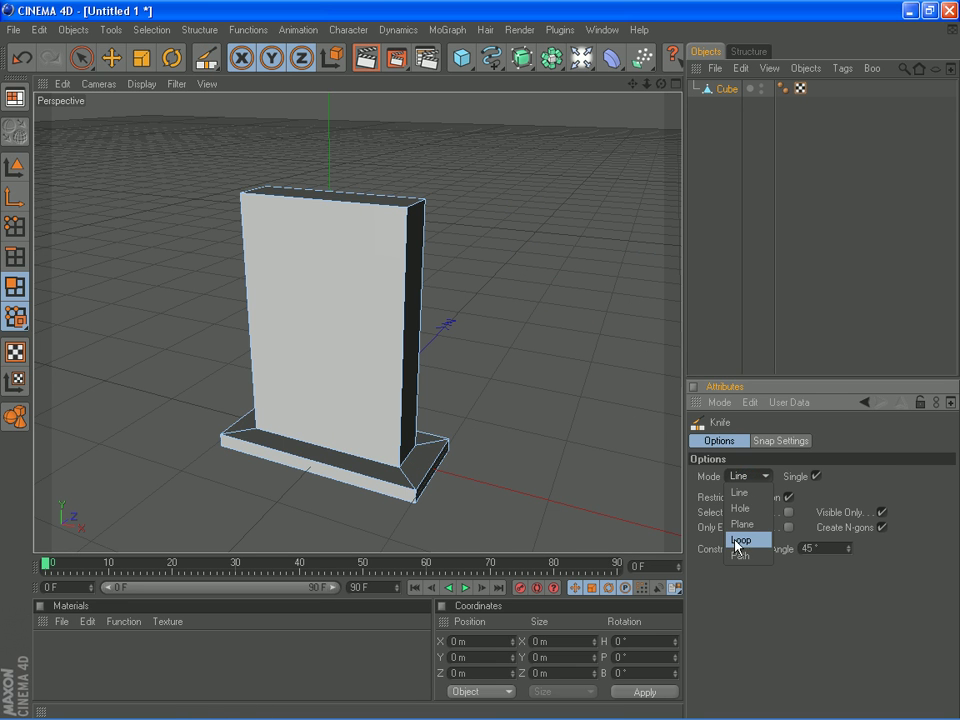
left_click(736, 541)
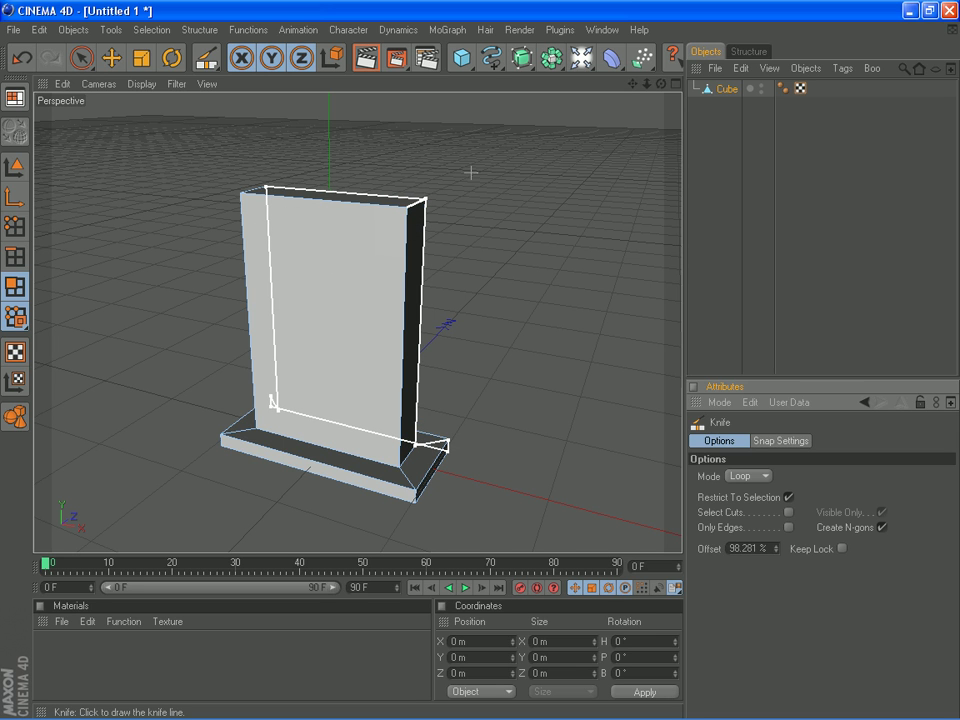
middle_click(487, 190)
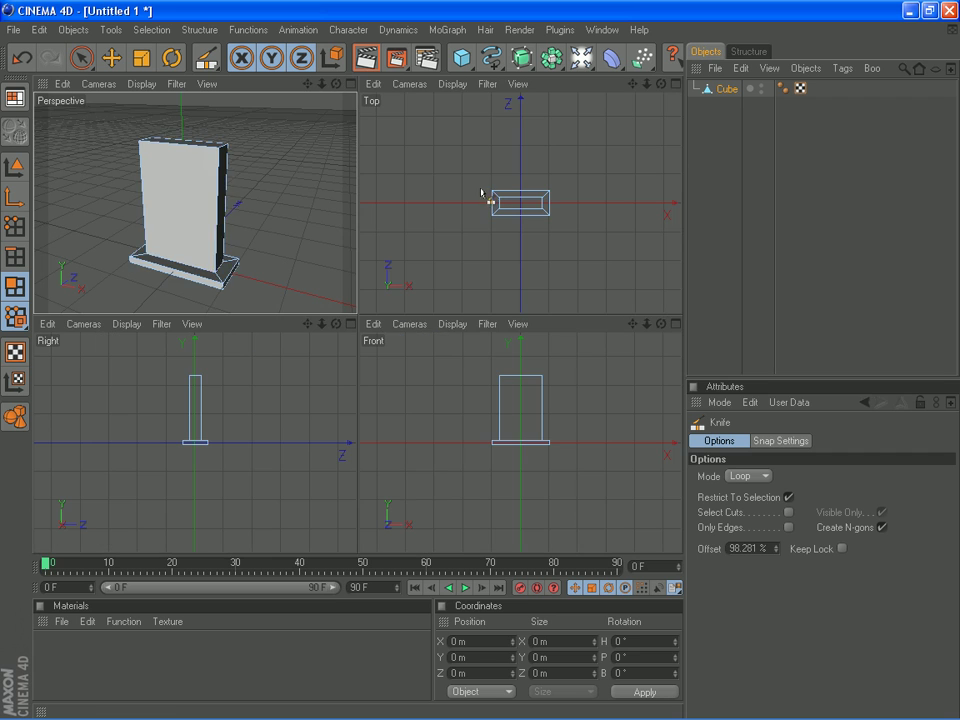
middle_click(478, 452)
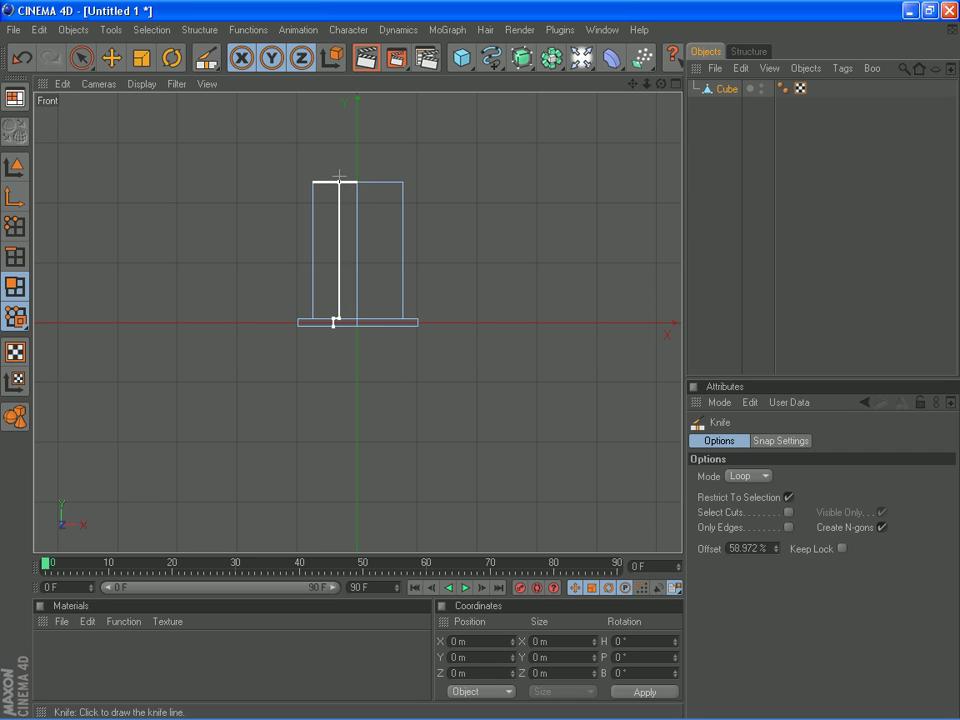
left_click(338, 177)
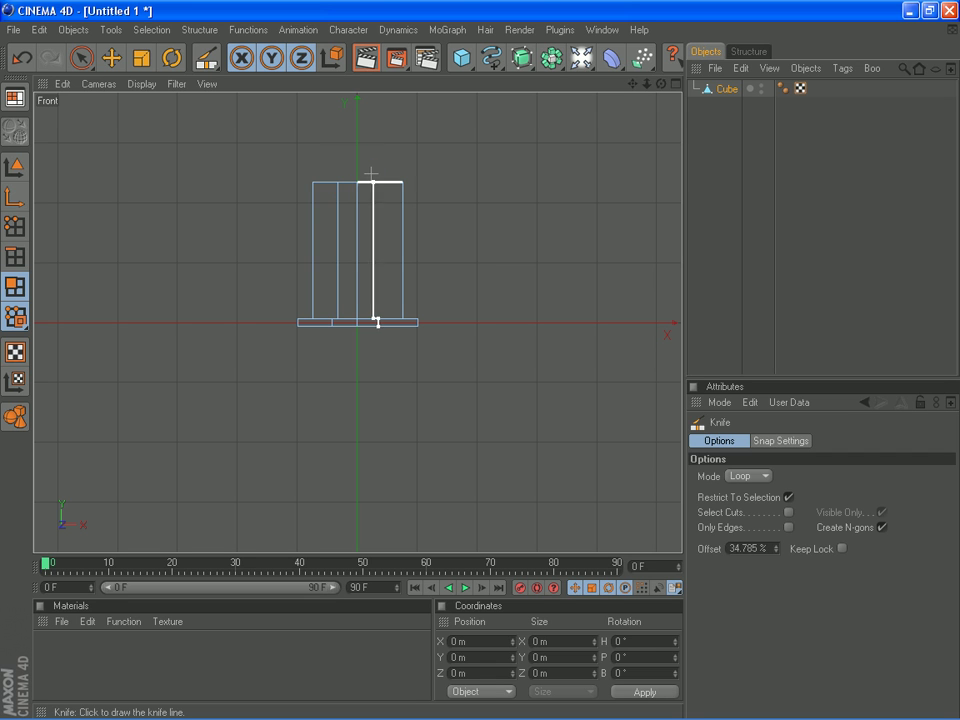
left_click(380, 173)
middle_click(294, 236)
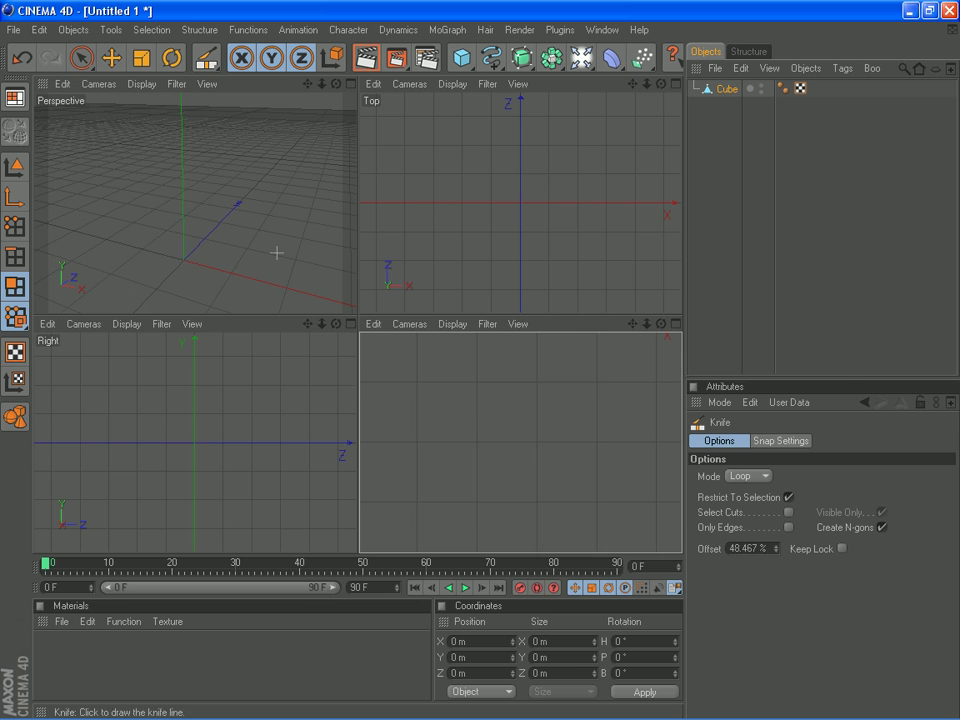
middle_click(266, 229)
- Lower the four outer corner points of the upright block's top along Y to about 219.6 m
left_click(82, 57)
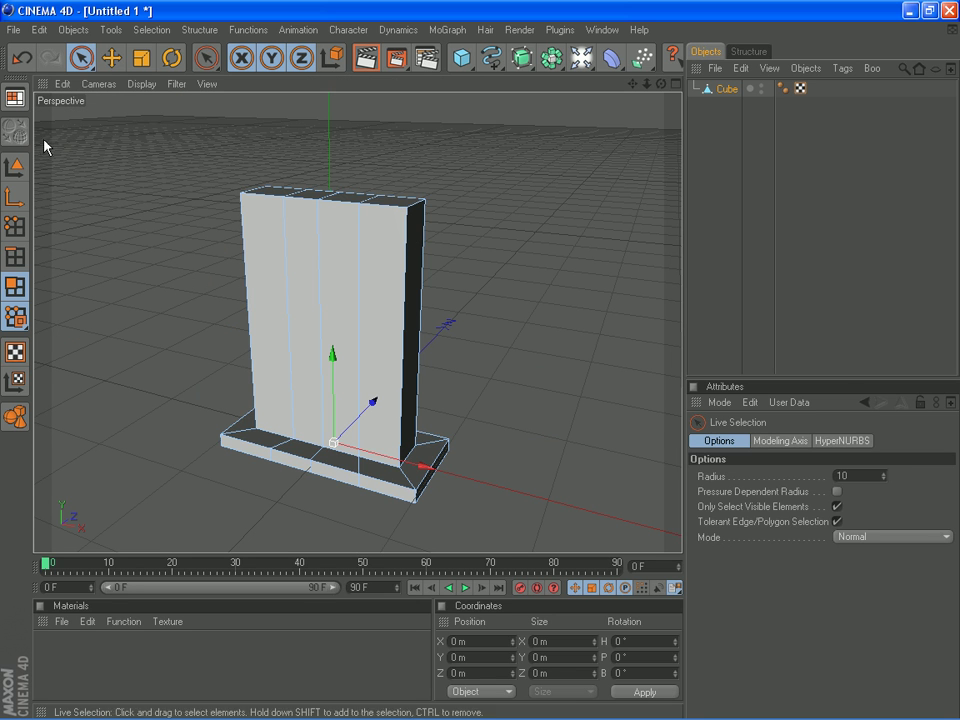
left_click(14, 226)
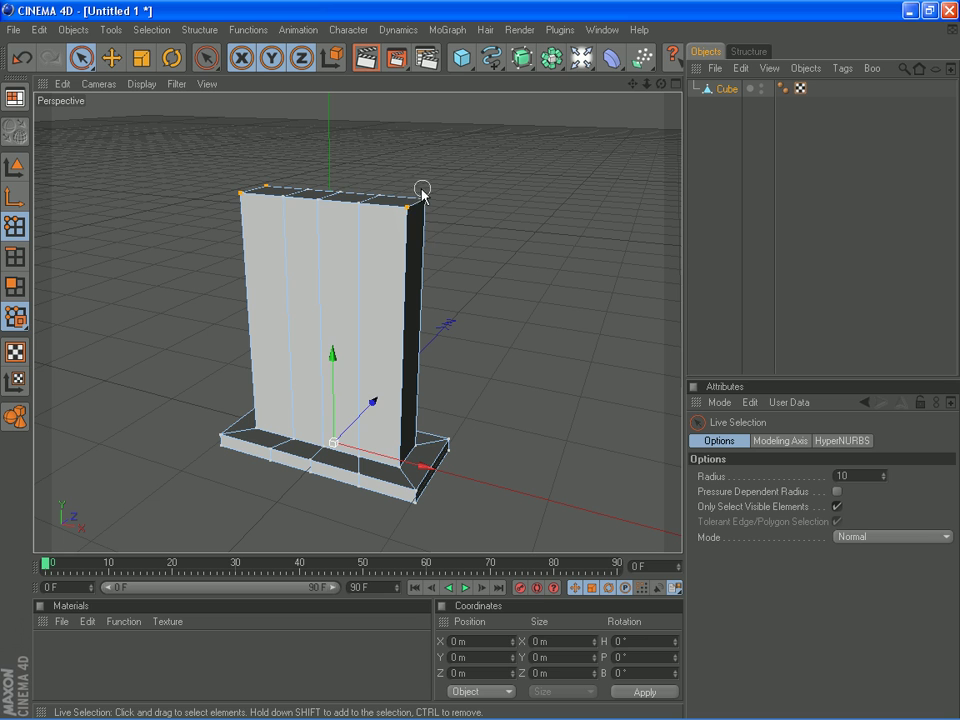
left_click_drag(425, 205, 425, 205)
left_click_drag(327, 98, 328, 112)
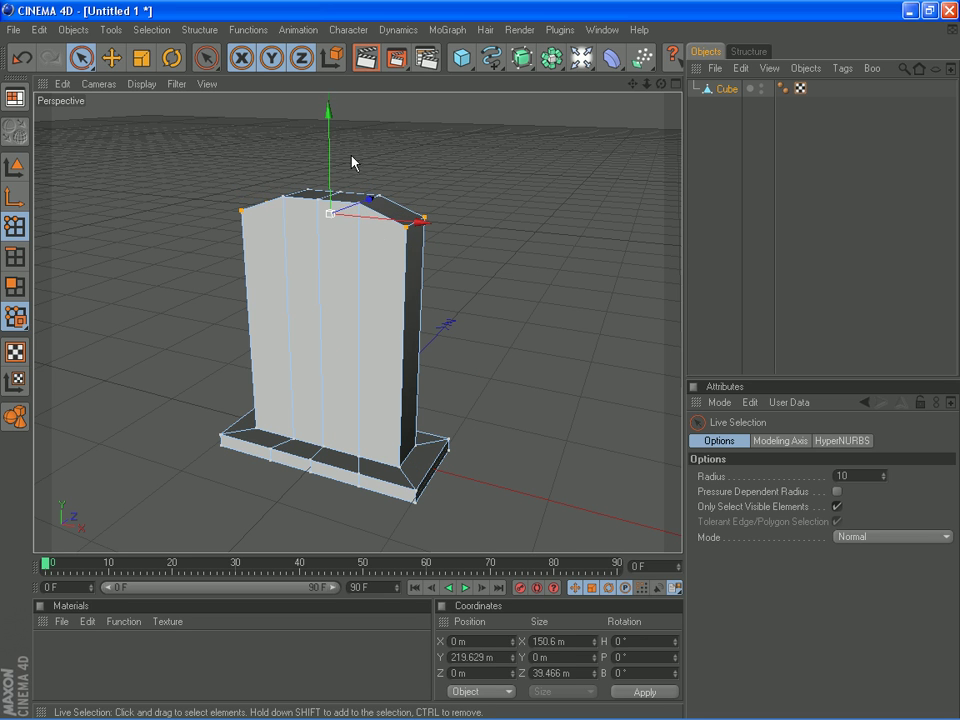
- Lower the eight top points beside the centre along Y to about 221.2 m, and the four corner points to about 209.8 m
left_click(308, 189, "shift")
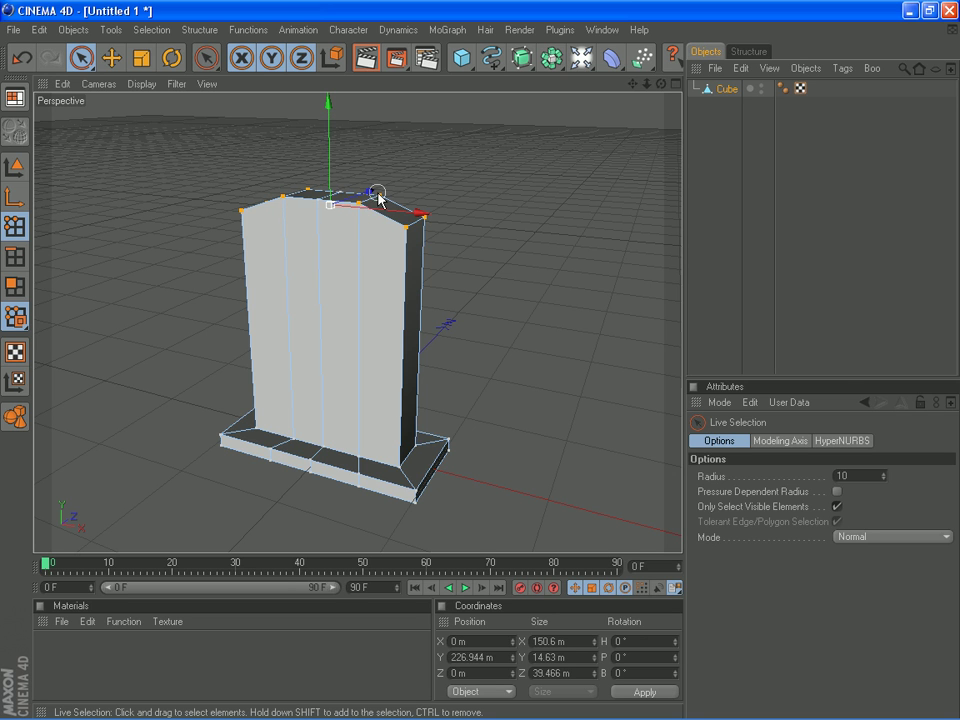
mouse_move(332, 137)
left_mouse_down()
mouse_move(480, 364)
mouse_move(332, 132)
left_mouse_up()
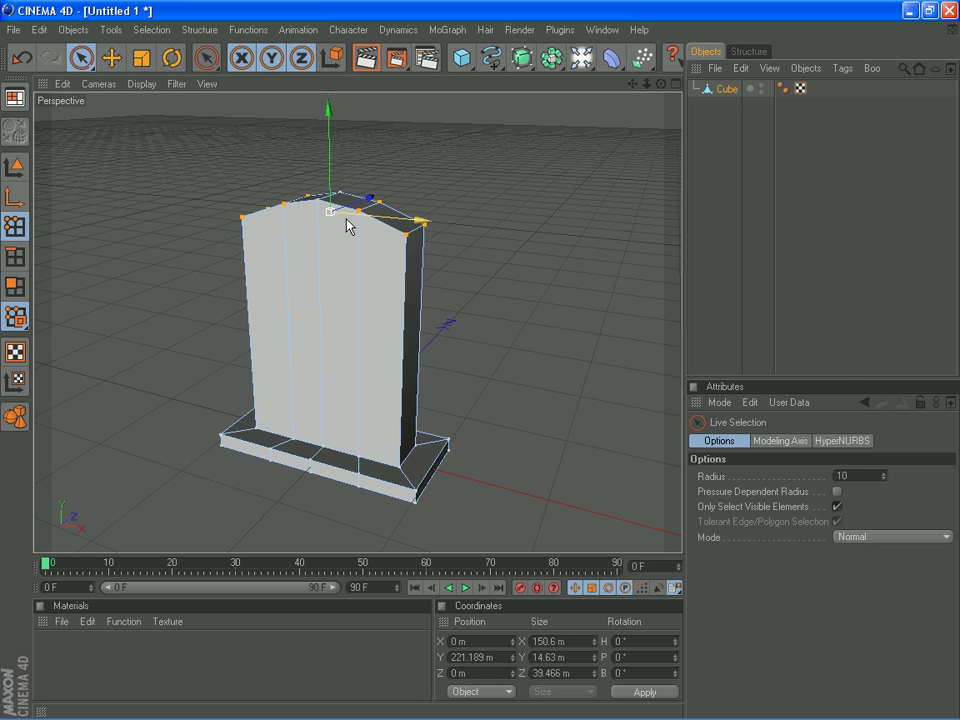
left_click_drag(657, 87, 497, 183)
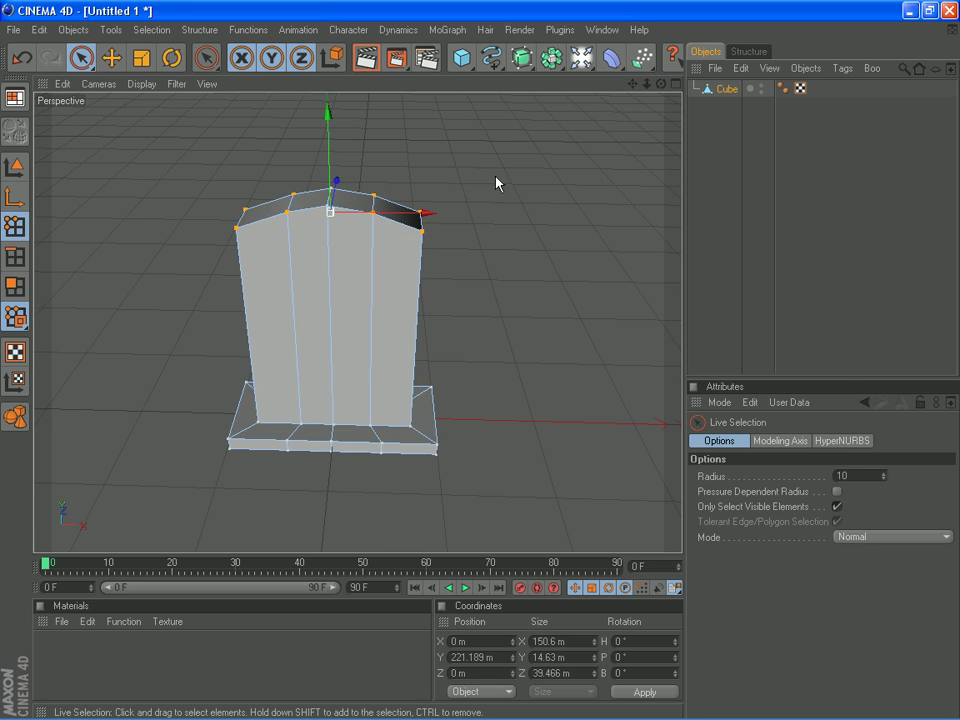
left_click_drag(422, 213, 421, 212)
left_click_drag(237, 230, 246, 210, "shift")
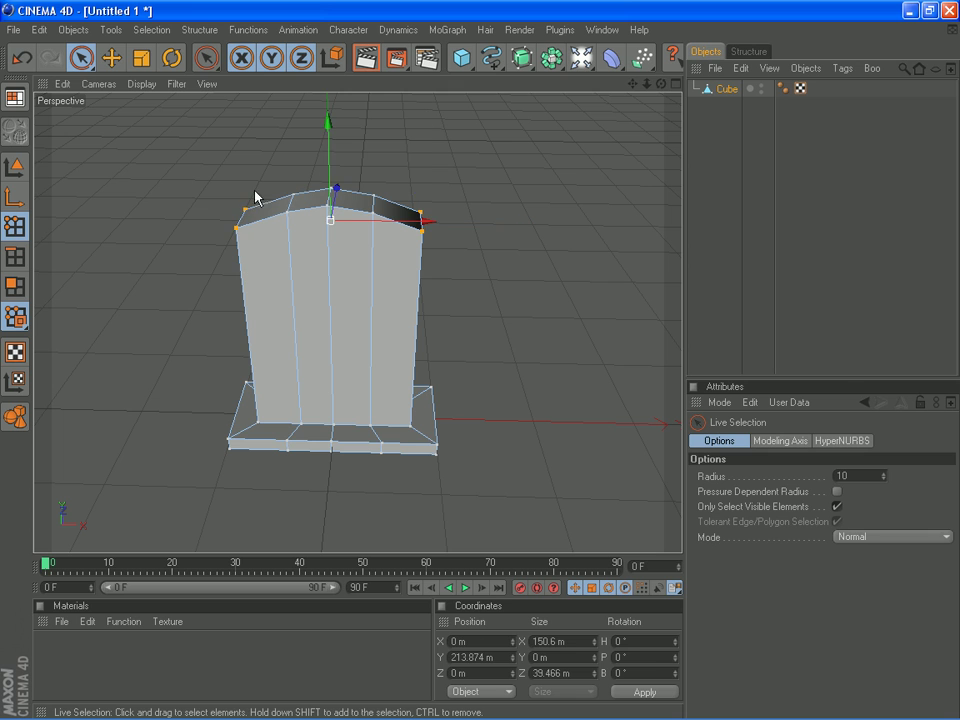
left_click_drag(330, 156, 330, 162)
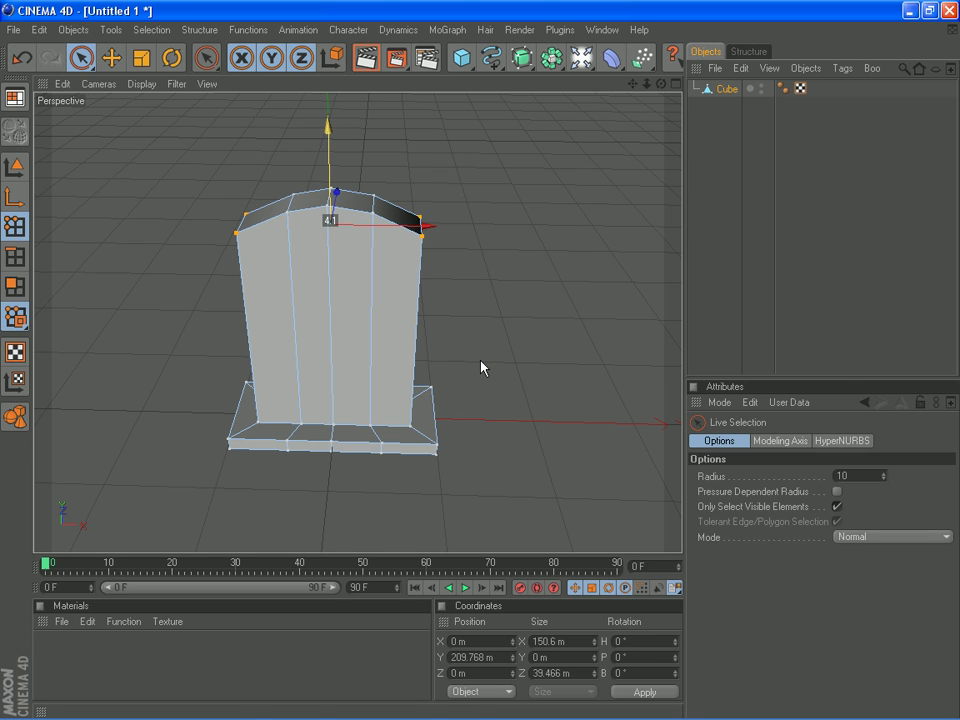
left_click(291, 192)
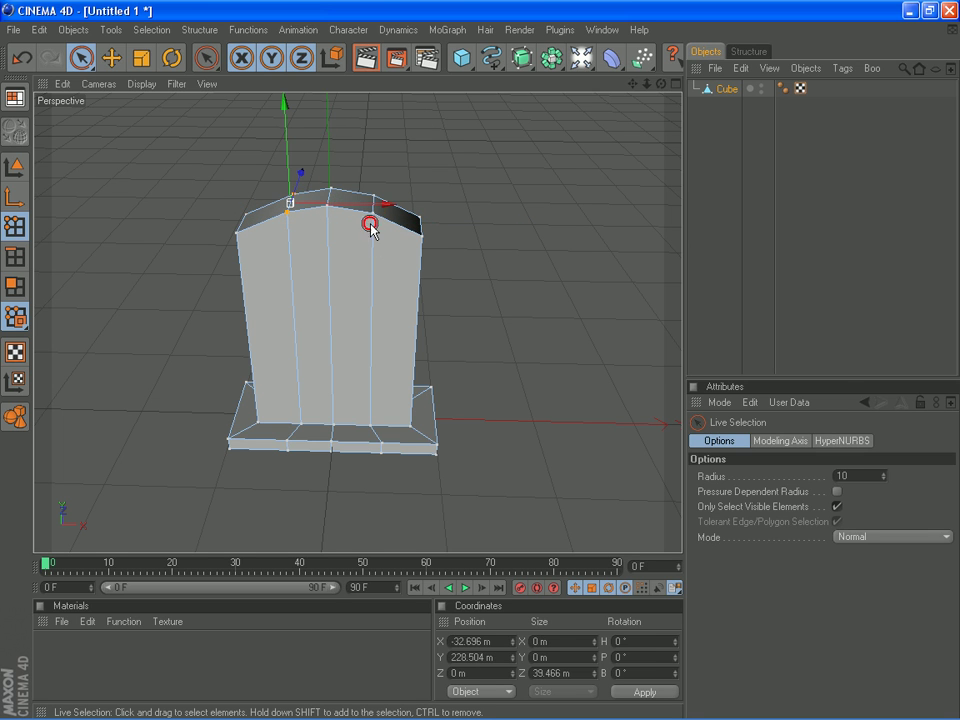
left_click_drag(370, 228, 379, 176, "shift")
left_click_drag(337, 146, 480, 365)
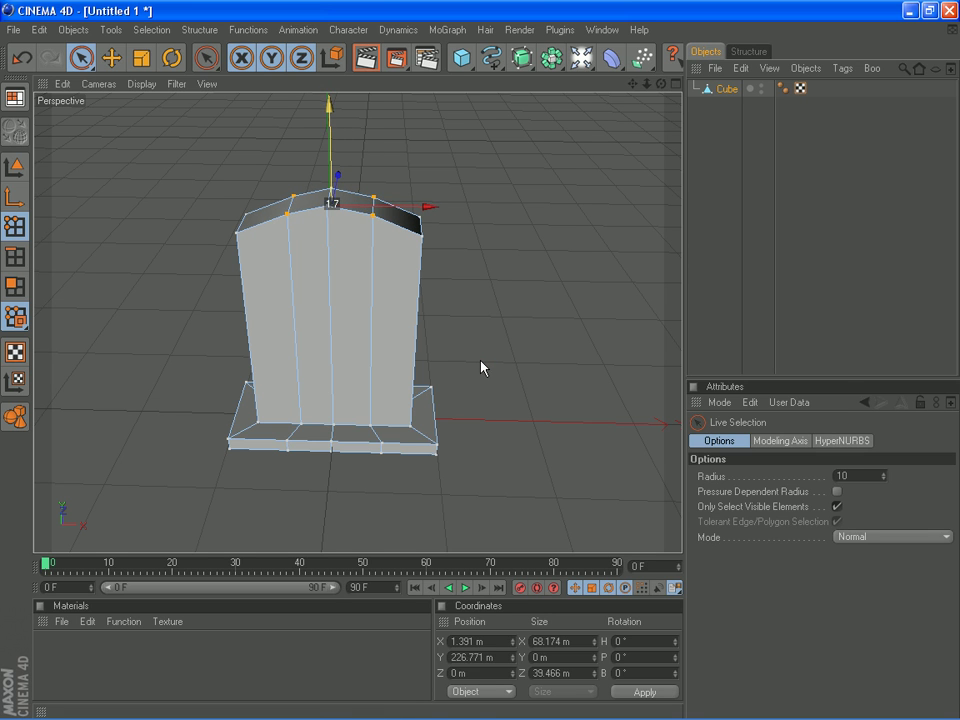
key("ctrl+z")
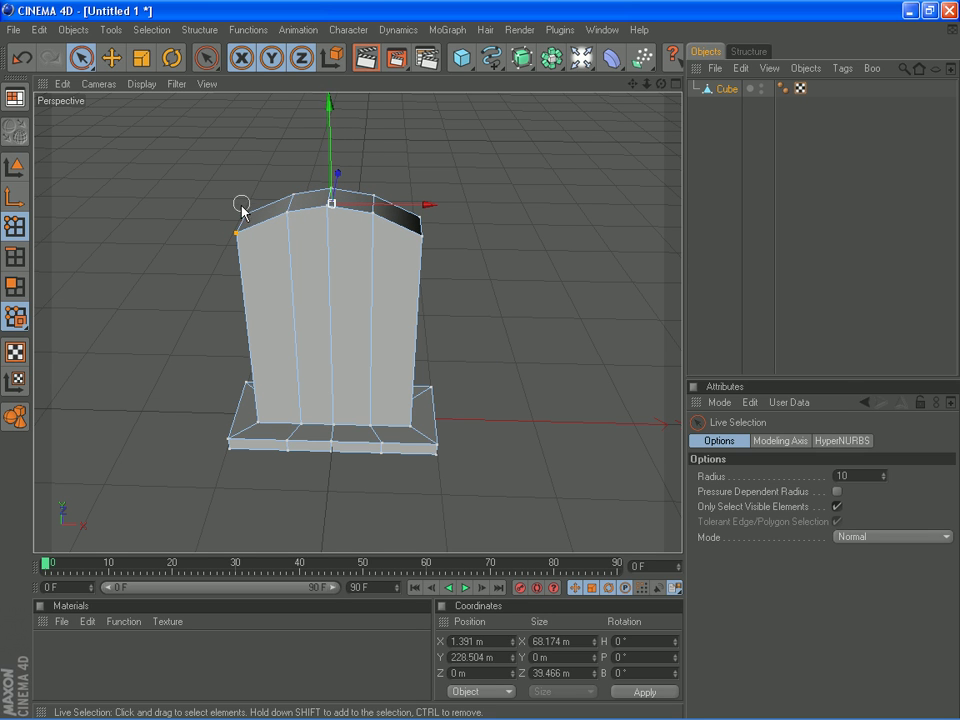
- Raise the top's four corner points along Y to about 211.5 m and scale them together along X to about 134.8 m
left_click(241, 220)
left_click(424, 206, "shift")
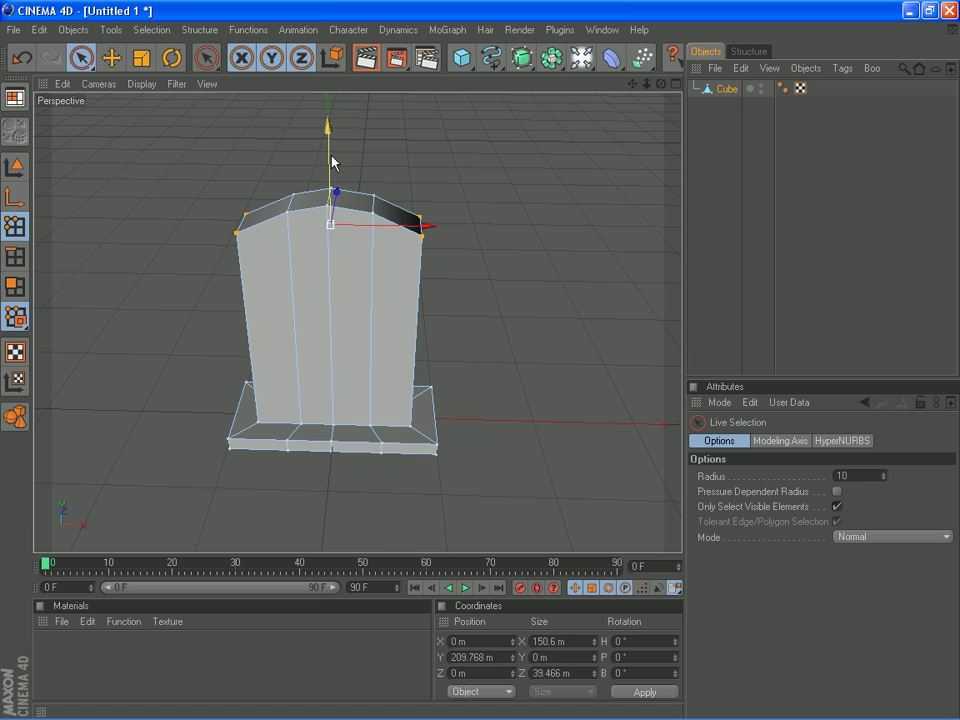
left_click(141, 58)
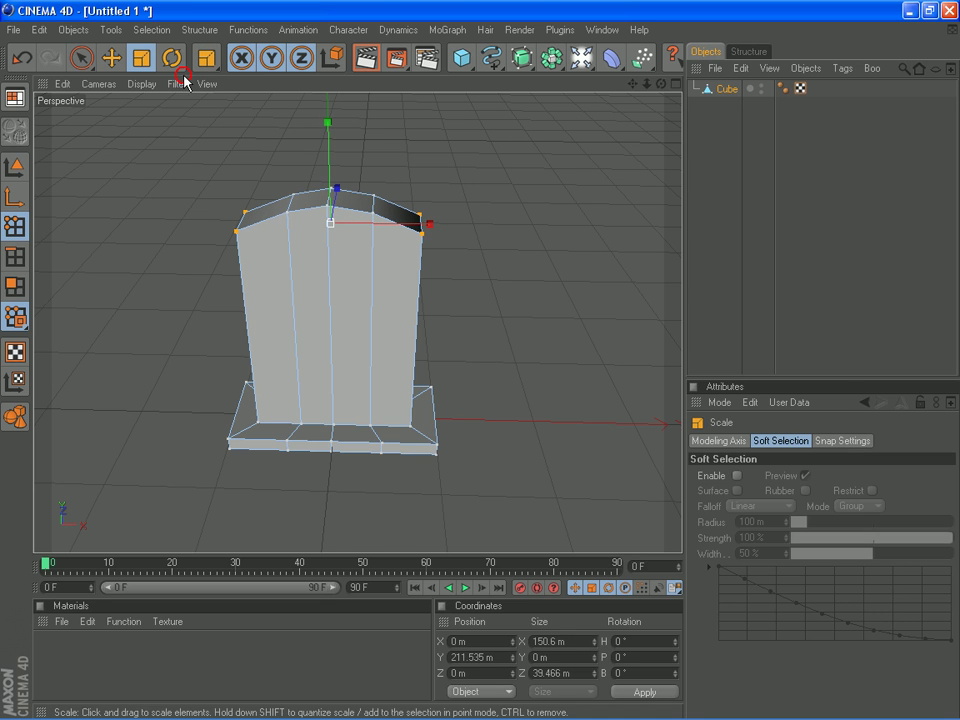
left_click_drag(480, 365, 481, 362)
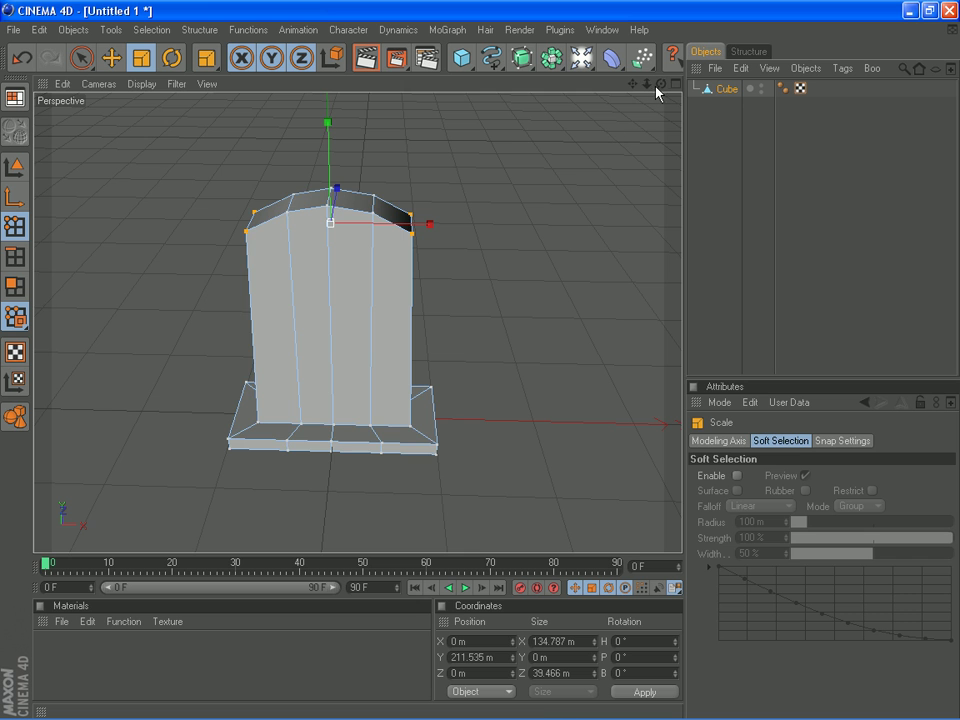
- Select the four polygons across the curved top and scale them along Z to about 33.6 m
left_click_drag(661, 85, 482, 366)
left_click(16, 287)
left_click(80, 57)
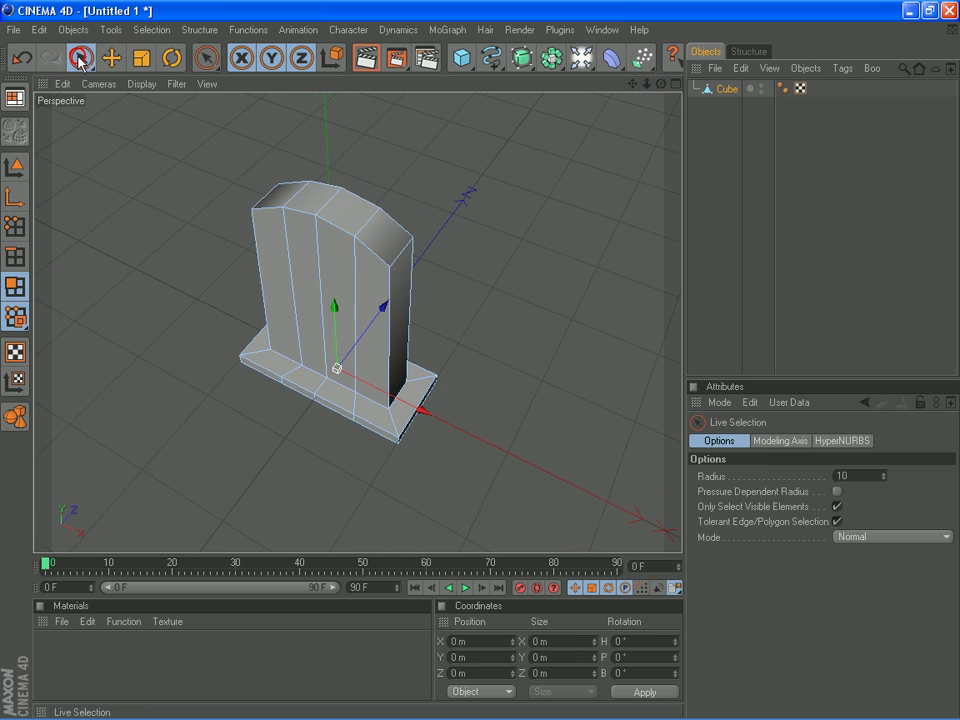
left_click(362, 220)
left_click_drag(362, 220, 281, 193)
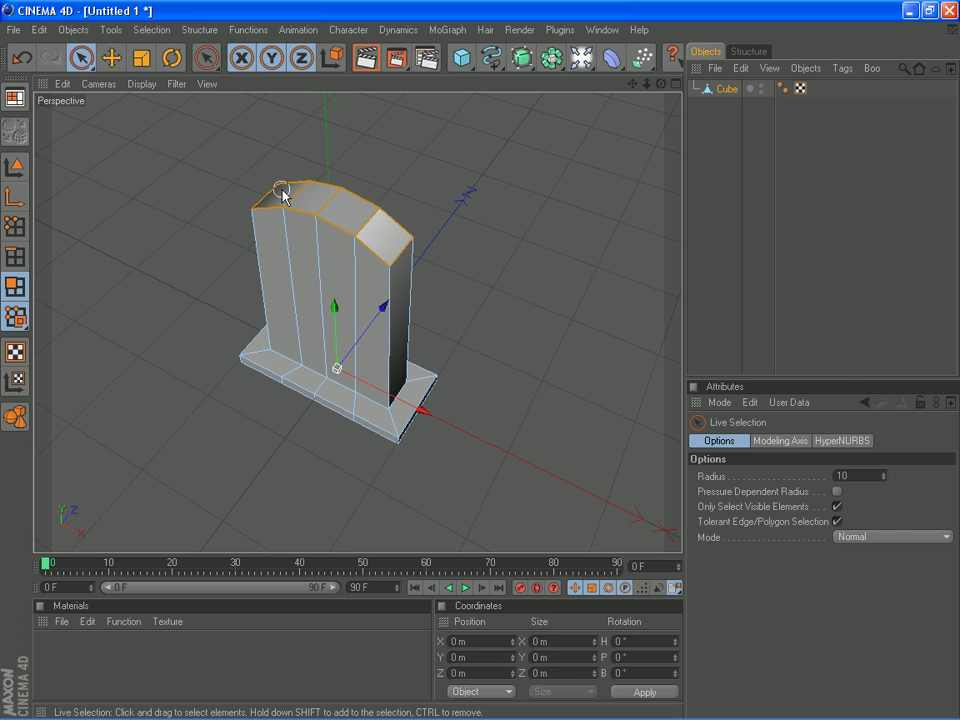
left_click(143, 57)
mouse_move(482, 364)
left_mouse_down()
mouse_move(467, 360)
mouse_move(486, 370)
left_mouse_up()
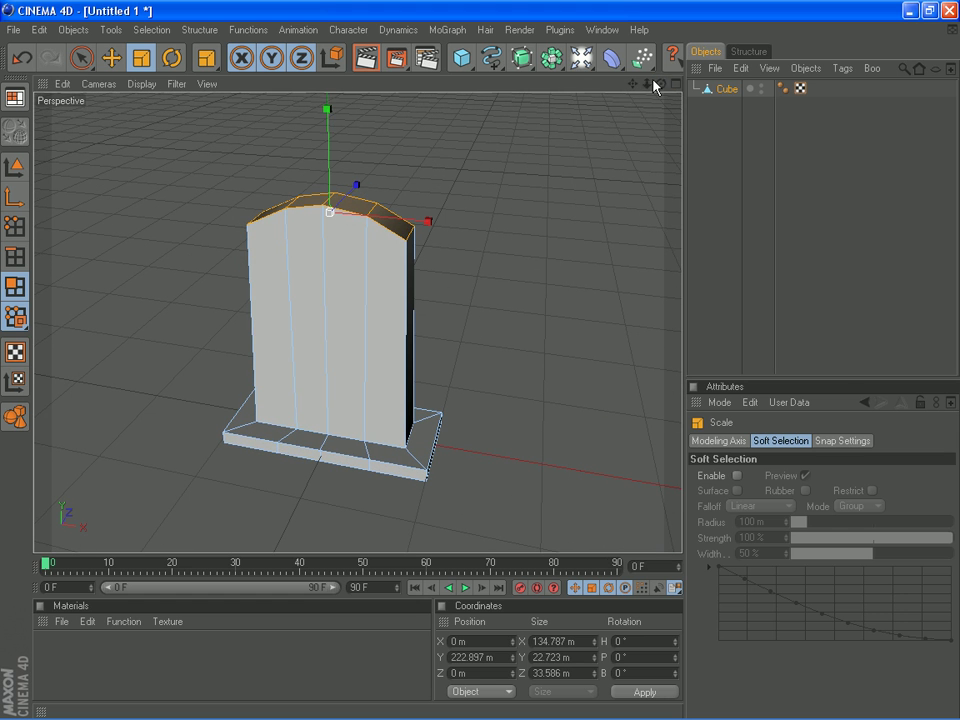
- Select all polygons of the object and enable the Selected Polygons readout in the viewport's HUD
left_click(81, 56)
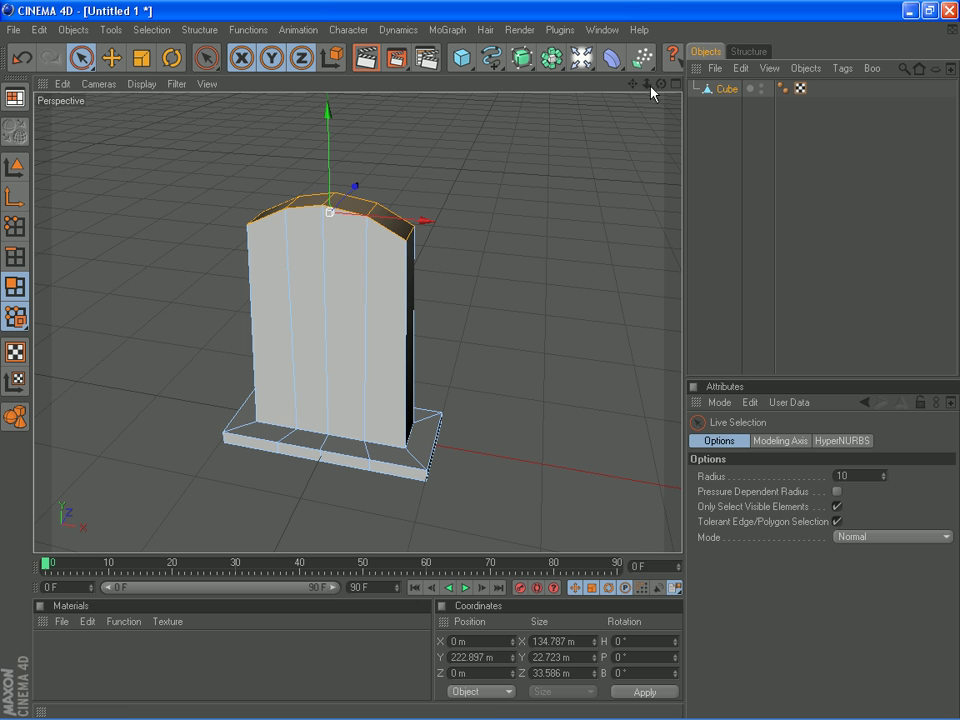
left_click_drag(480, 340, 540, 203, "alt")
mouse_move(380, 412)
left_mouse_down()
mouse_move(375, 418)
mouse_move(388, 414)
mouse_move(298, 425)
mouse_move(345, 371)
left_mouse_up()
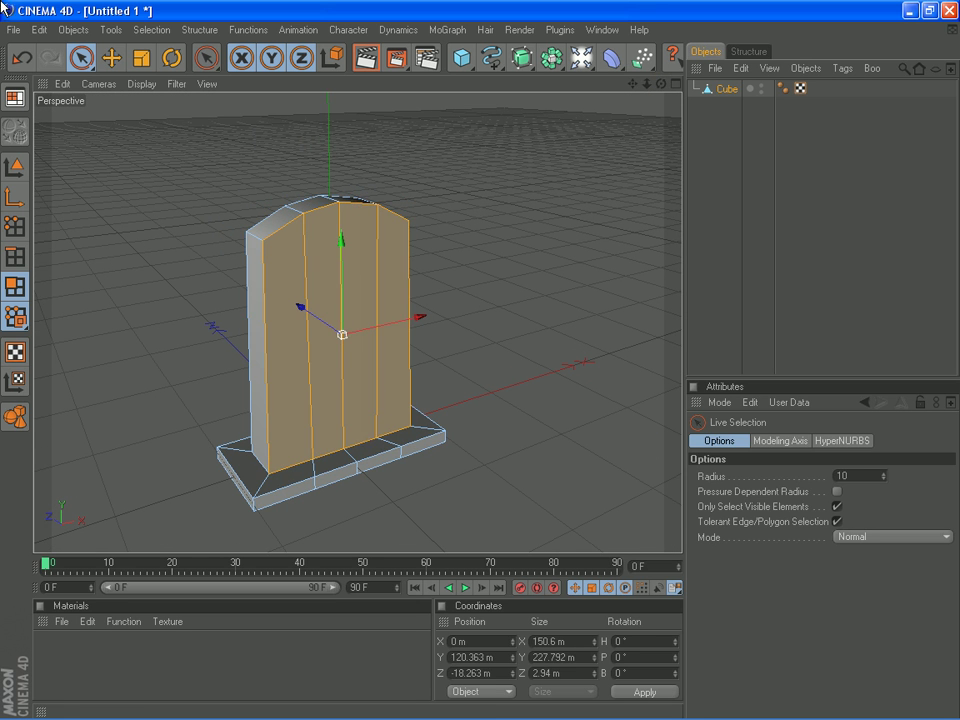
left_click(39, 29)
left_click(74, 167)
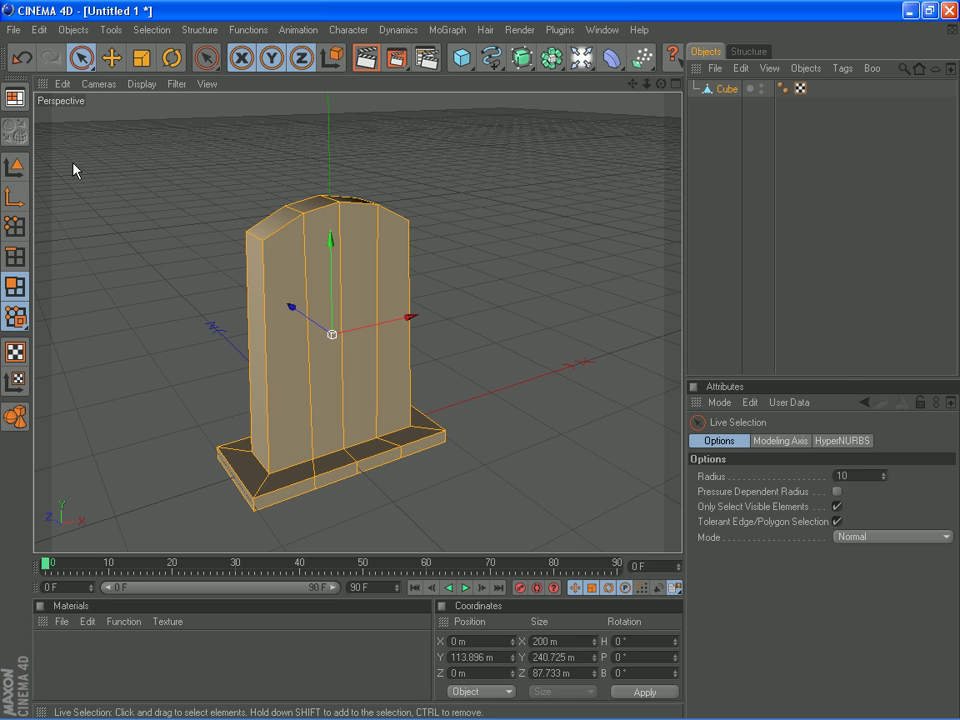
left_click(62, 85)
left_click(85, 371)
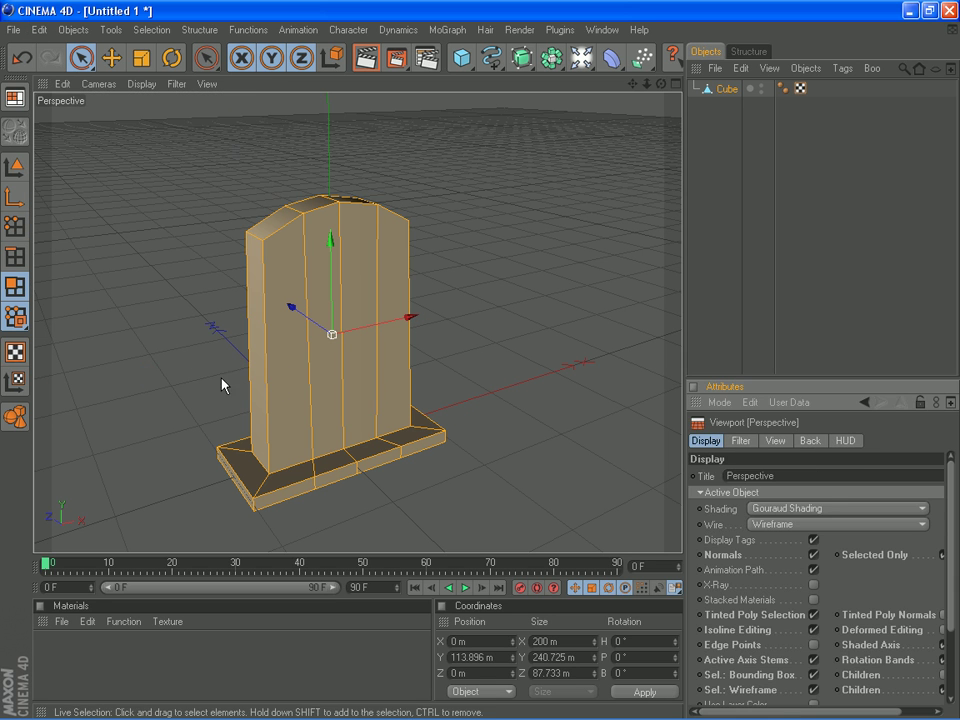
left_click(846, 440)
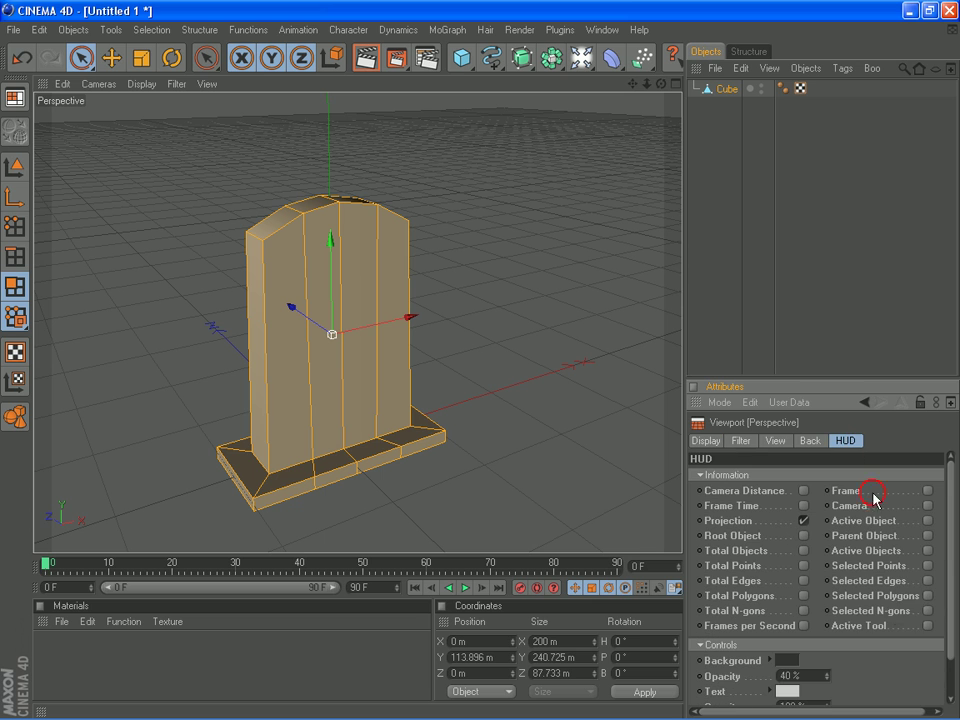
left_click(927, 596)
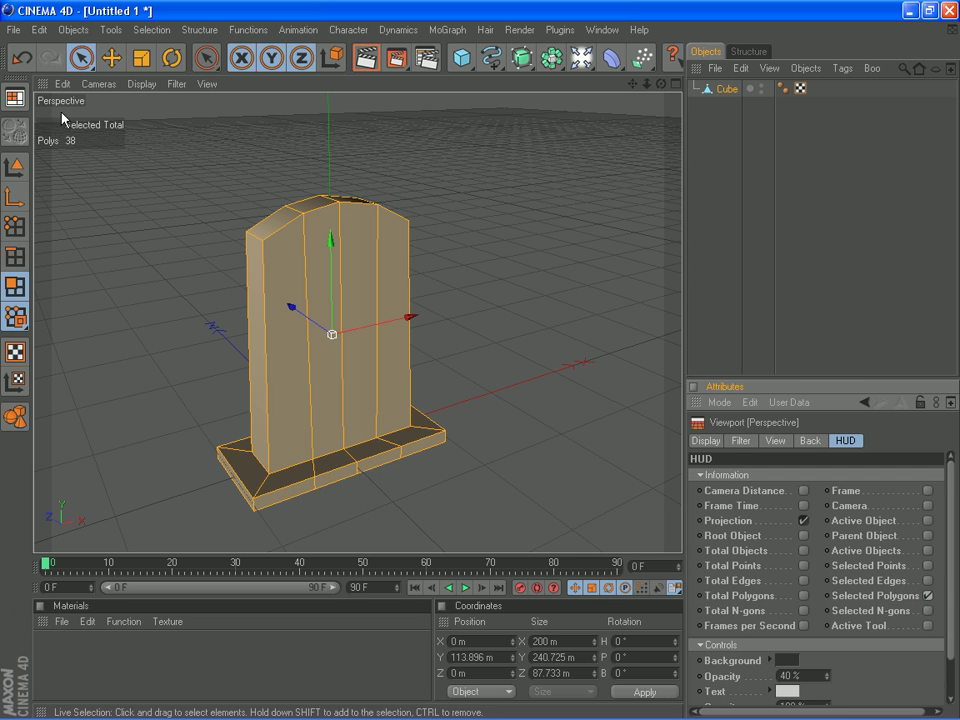
- Delete the four strip polygons on each of the upright slab's two large faces
left_click(715, 91)
left_click_drag(480, 363, 420, 345, "alt")
left_click(91, 60)
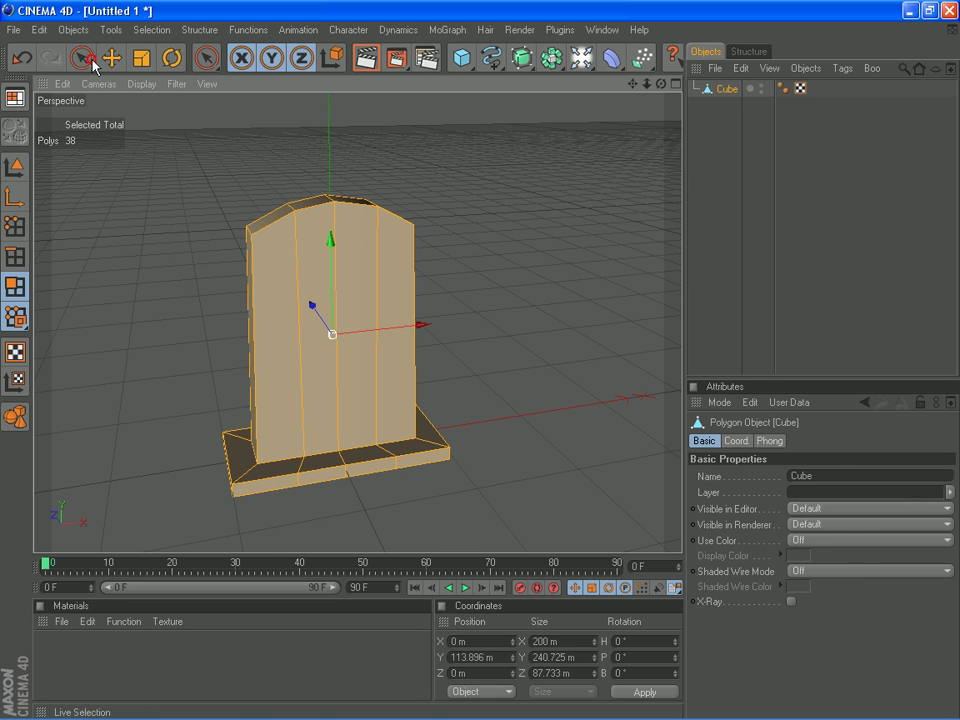
left_click(90, 60)
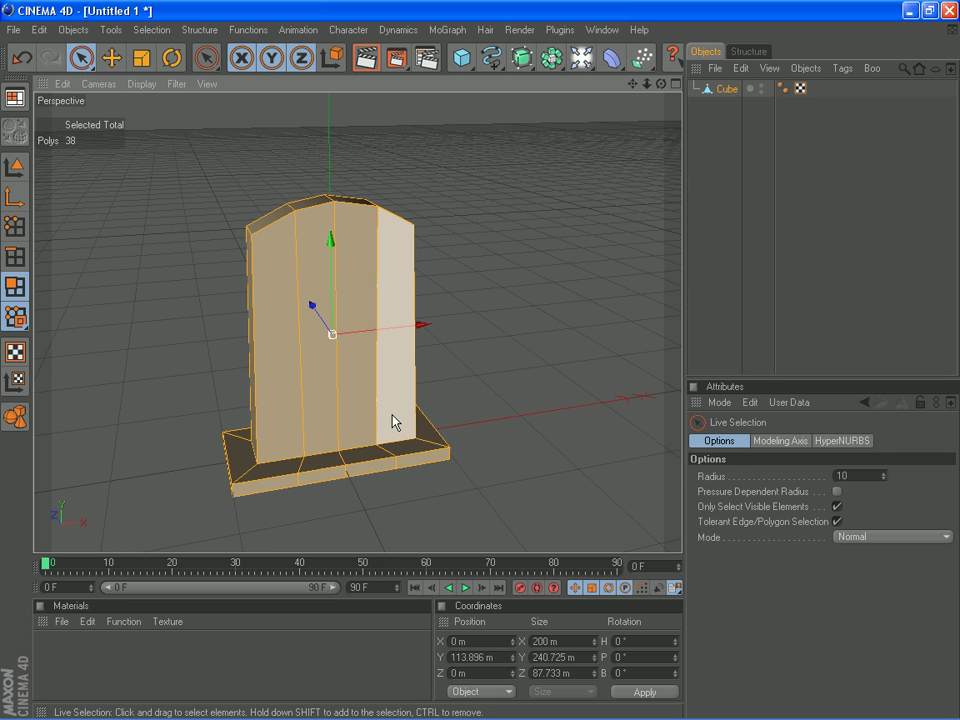
left_click_drag(392, 420, 294, 420)
key("Delete")
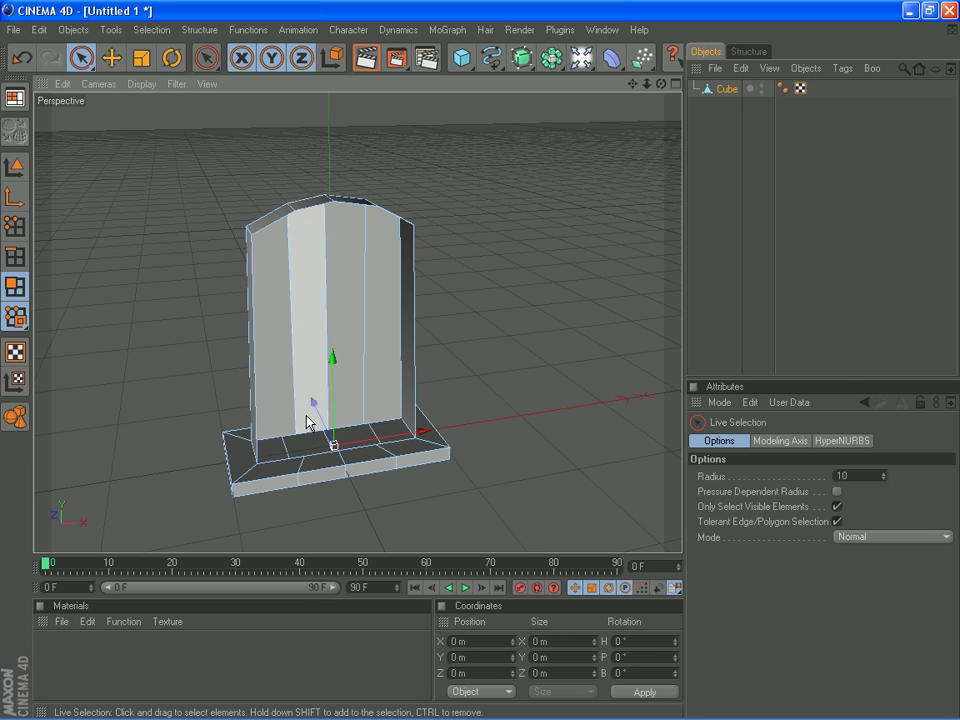
left_click_drag(378, 351, 283, 349)
key("Delete")
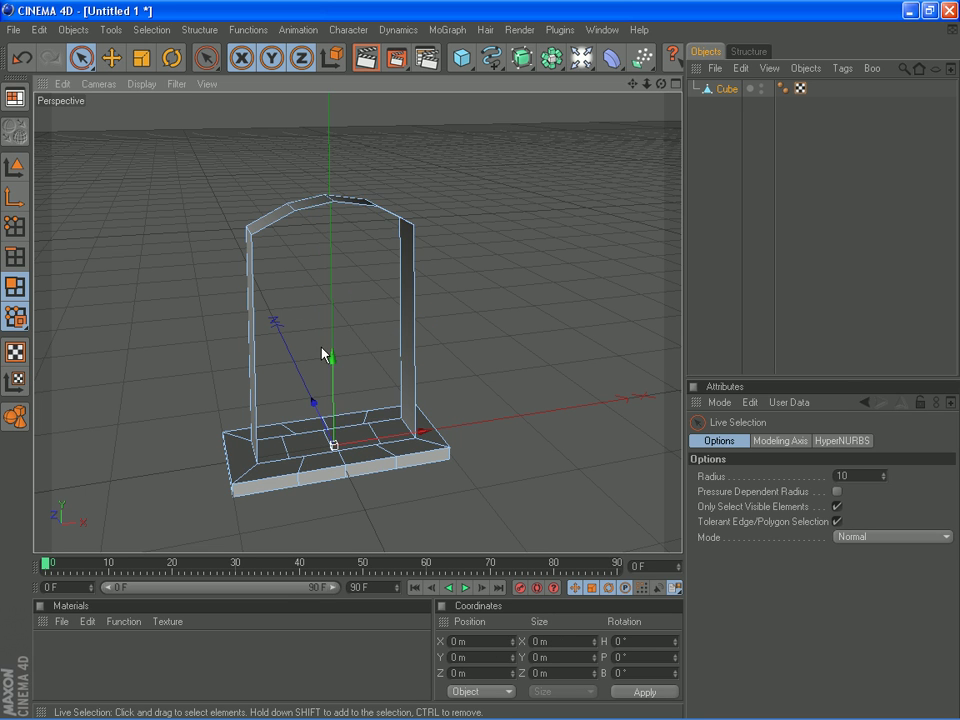
- Fill the open large faces of the slab with single polygons using Close Polygon Hole
right_click(311, 298)
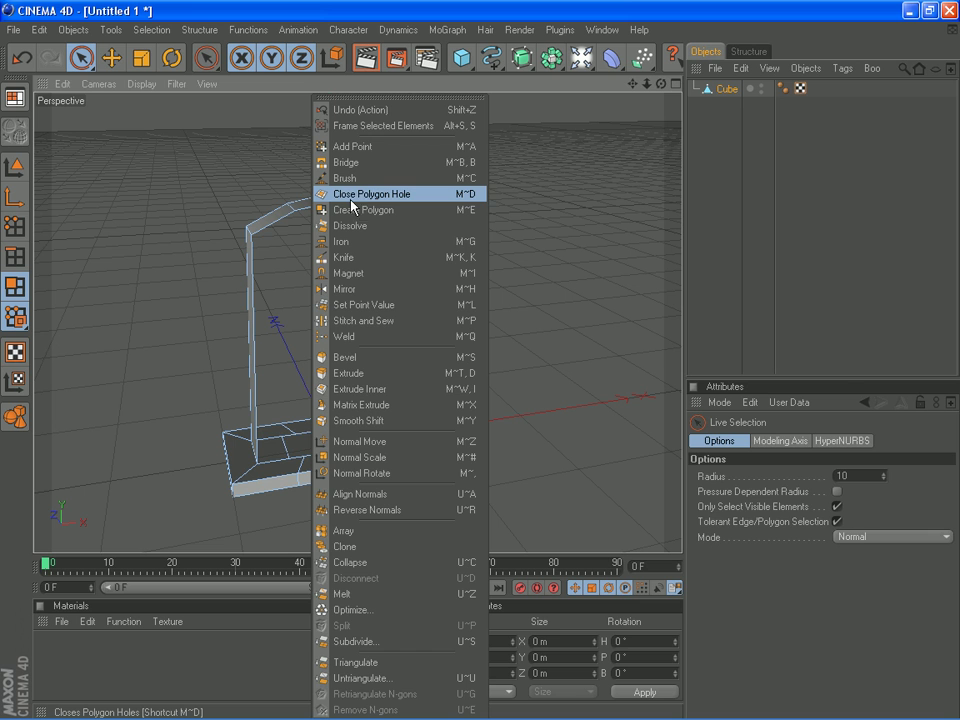
left_click(386, 196)
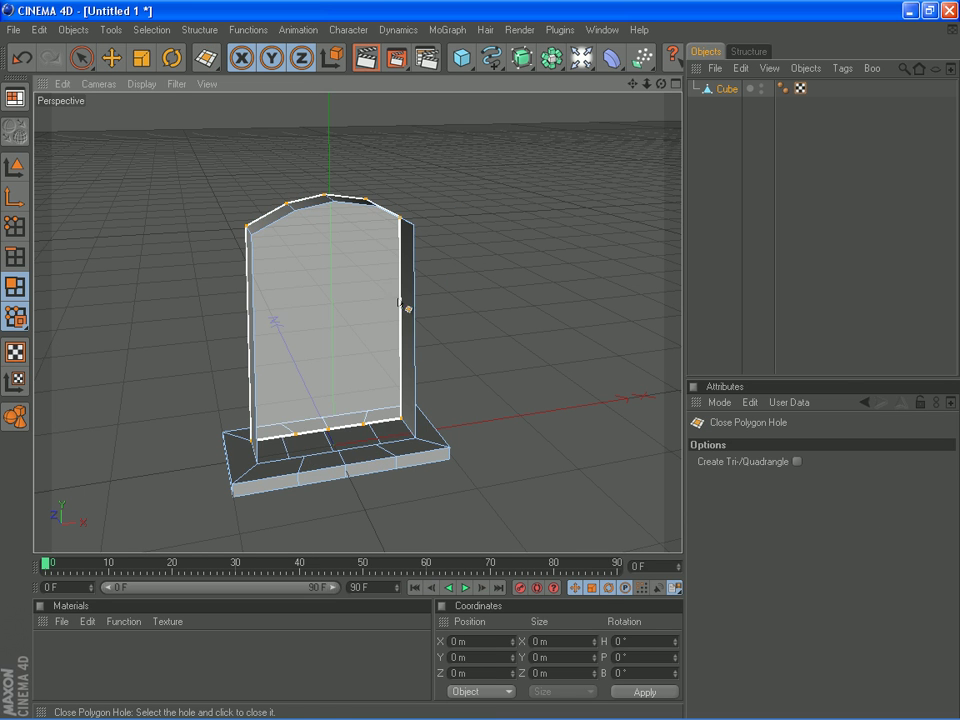
left_click(393, 316)
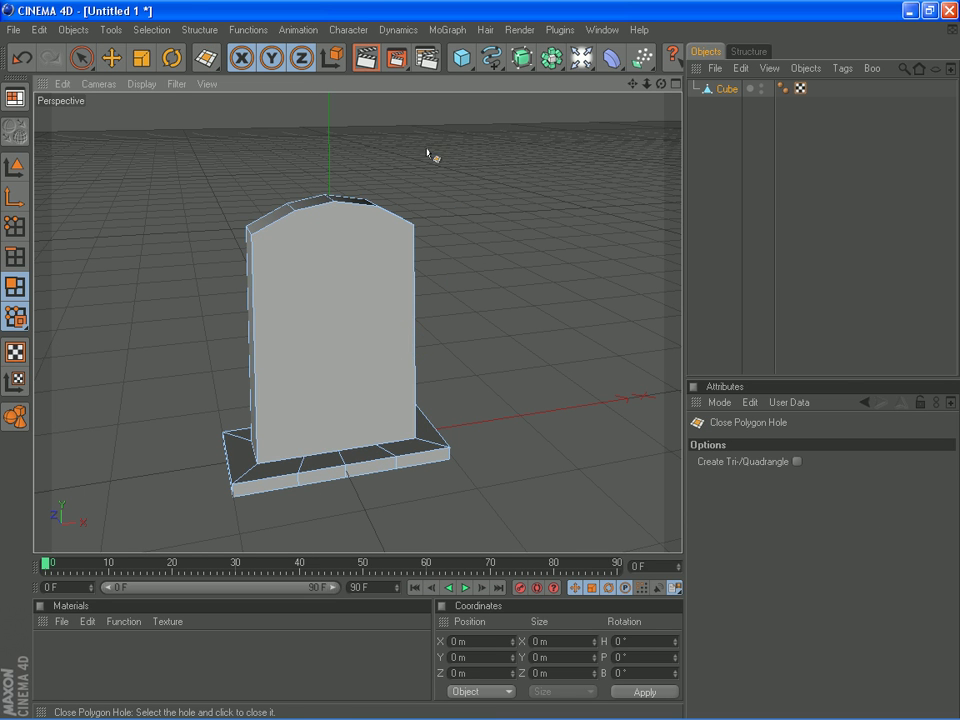
- Delete the four polygons on the base's underside and fill the opening with Close Polygon Hole
left_click(82, 58)
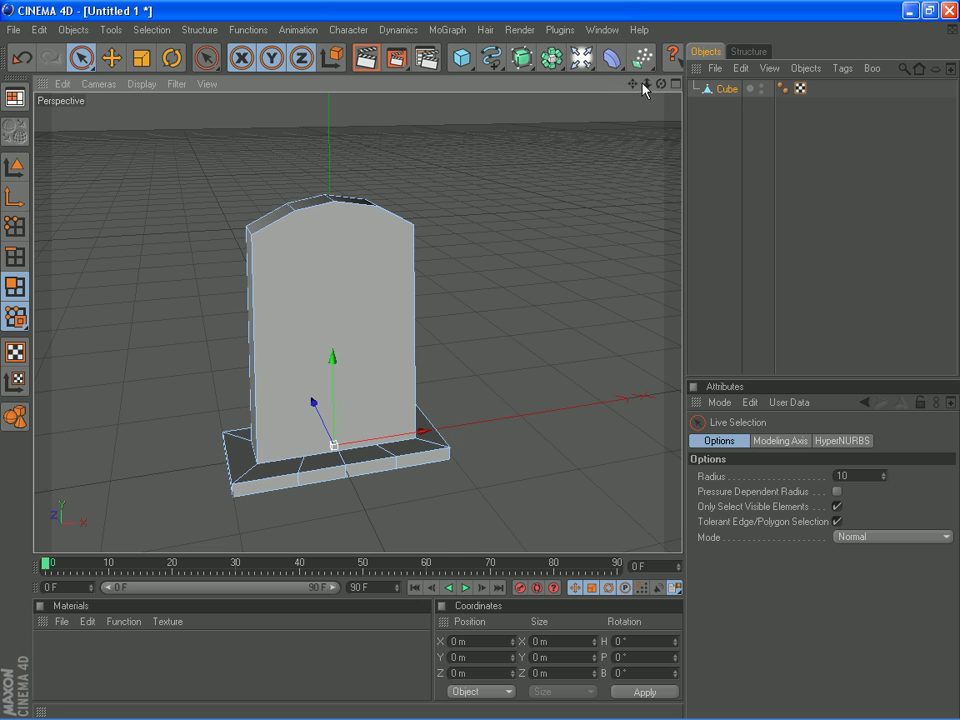
left_click_drag(661, 84, 43, 116)
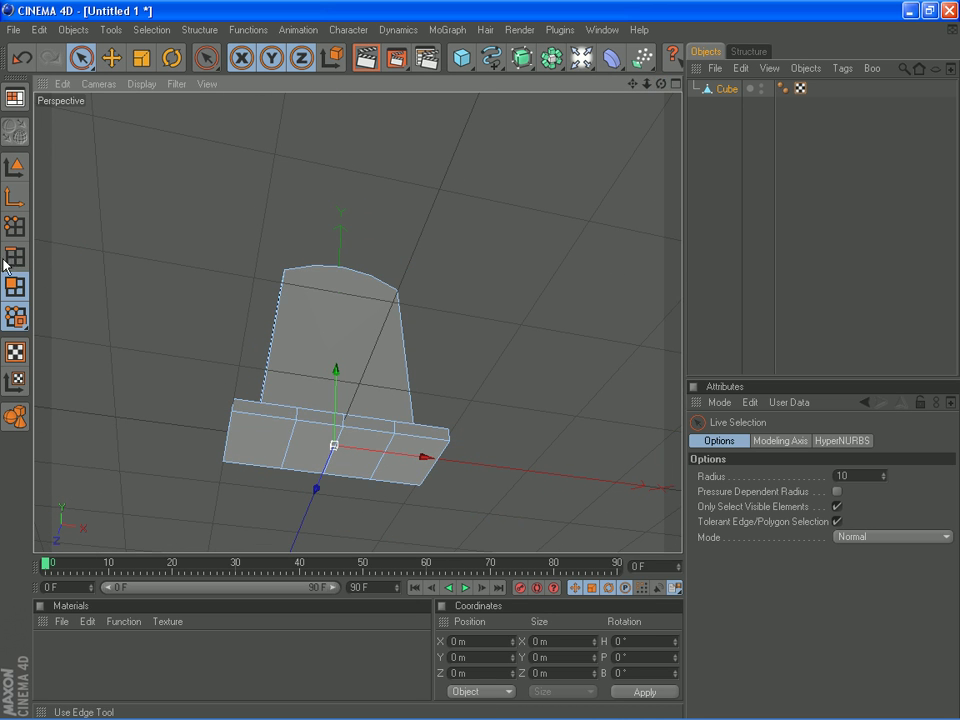
left_click_drag(278, 450, 391, 458)
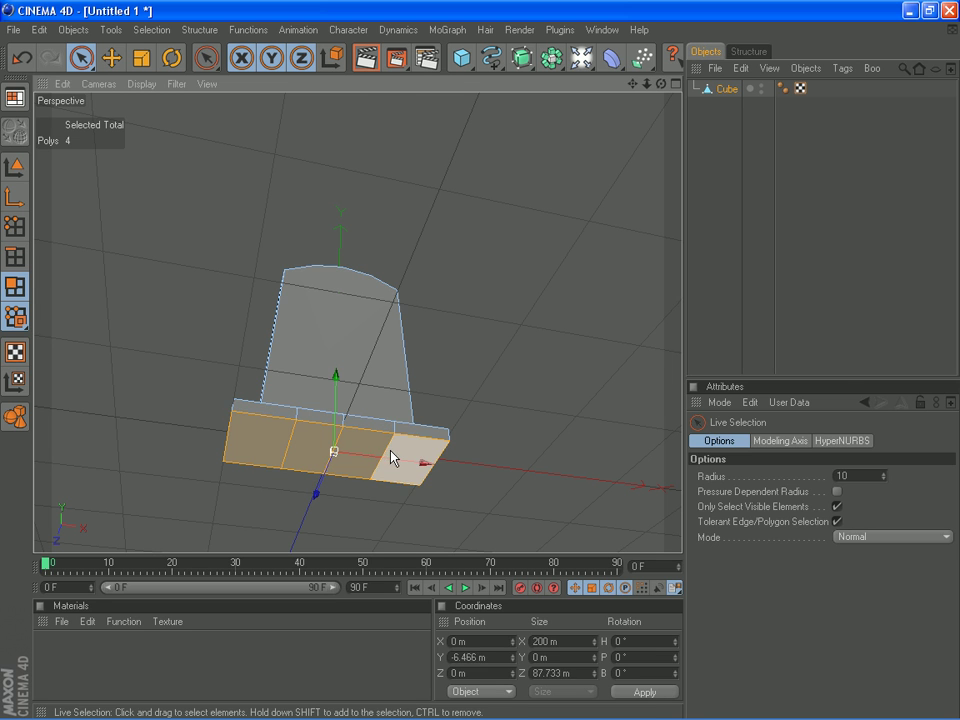
key("Delete")
right_click(218, 403)
left_click(278, 191)
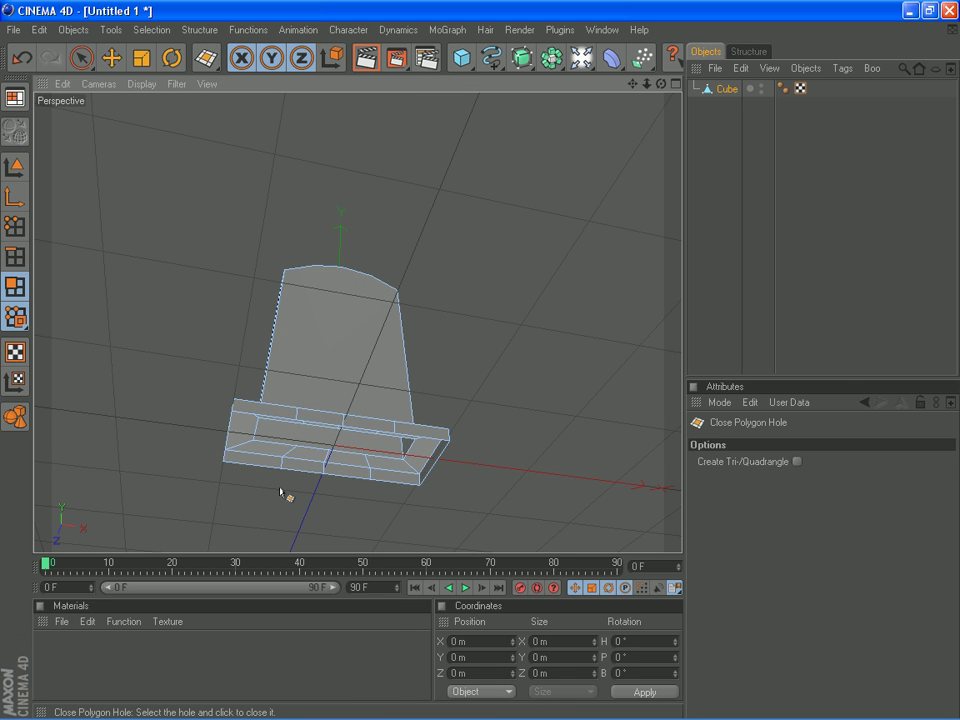
left_click(260, 462)
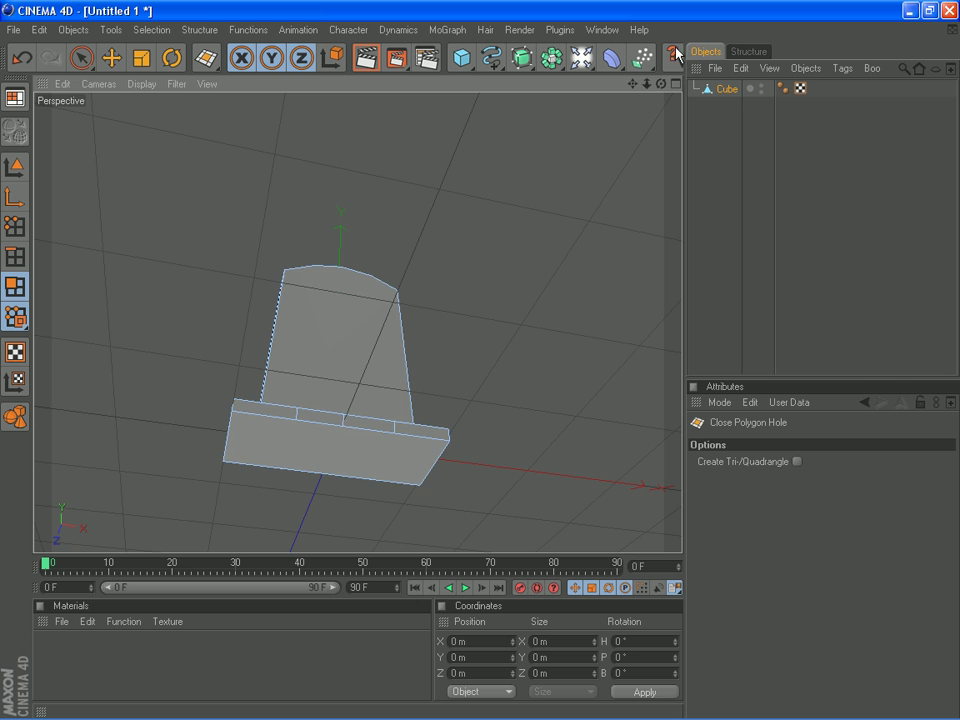
- Select and delete the ten polygons on the base's upper ledge all around the upright slab
left_click_drag(480, 364, 481, 368, "alt")
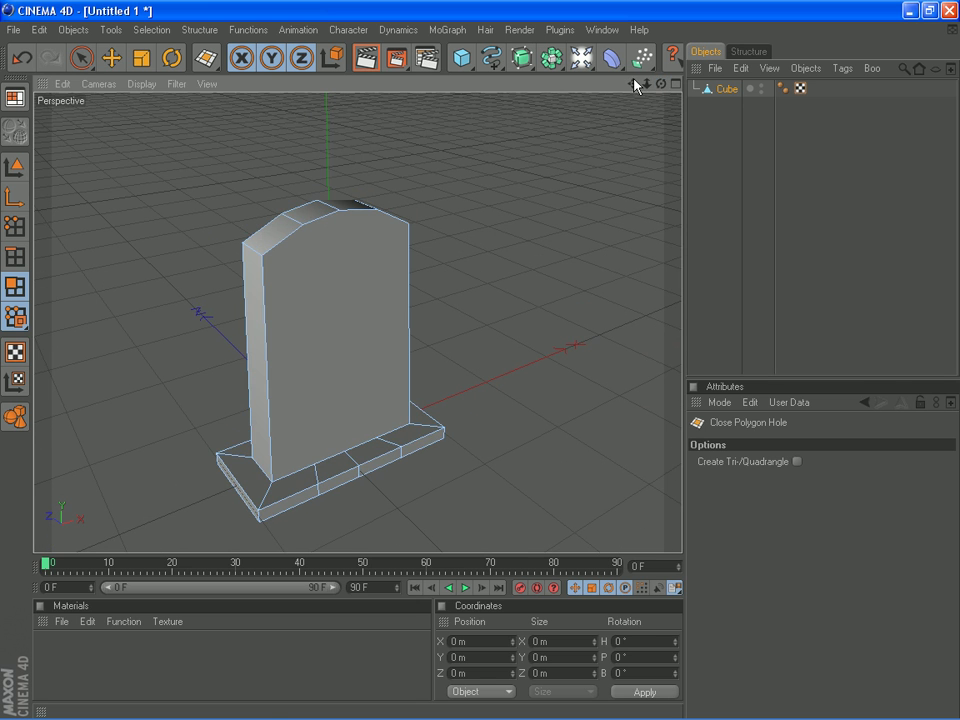
left_click_drag(635, 84, 482, 362)
scroll(470, 333, "up", 3)
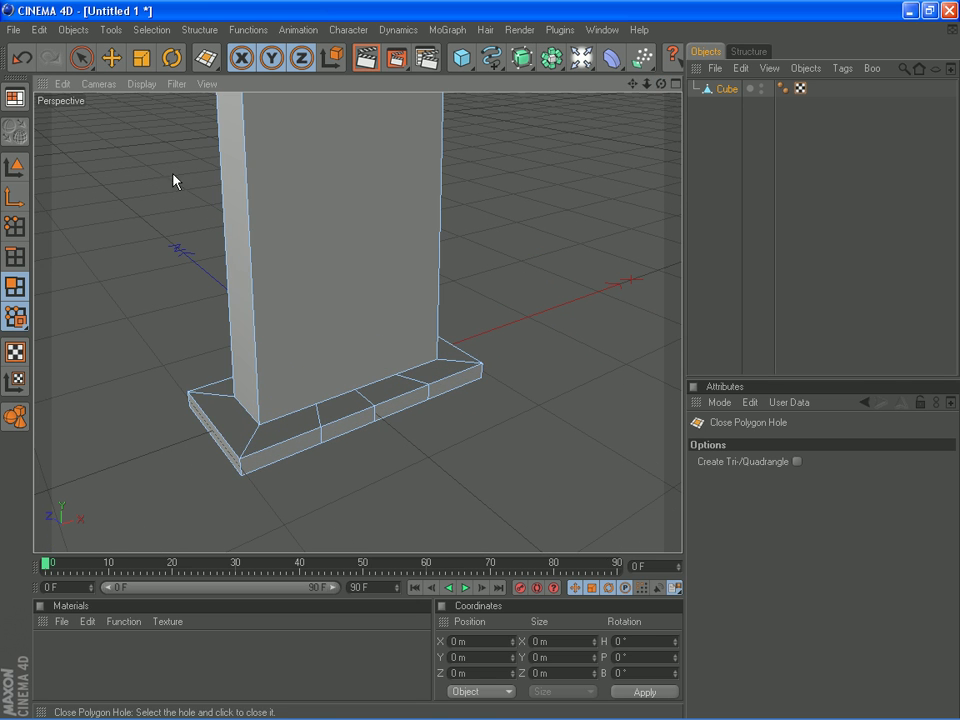
left_click(81, 57)
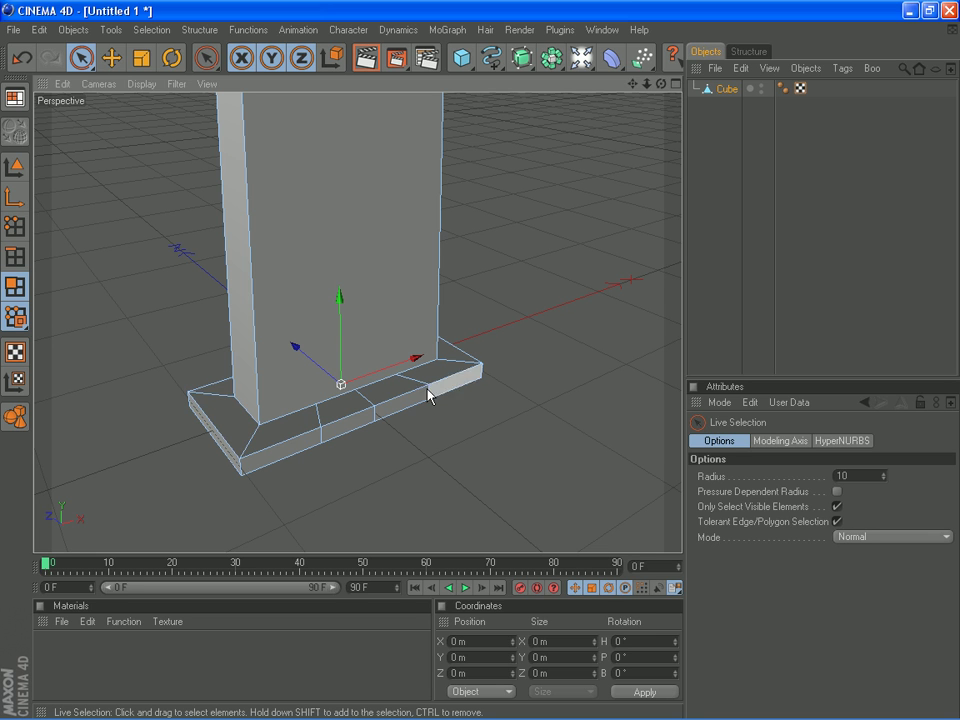
left_click_drag(632, 84, 480, 360)
left_click_drag(451, 309, 315, 446, "alt")
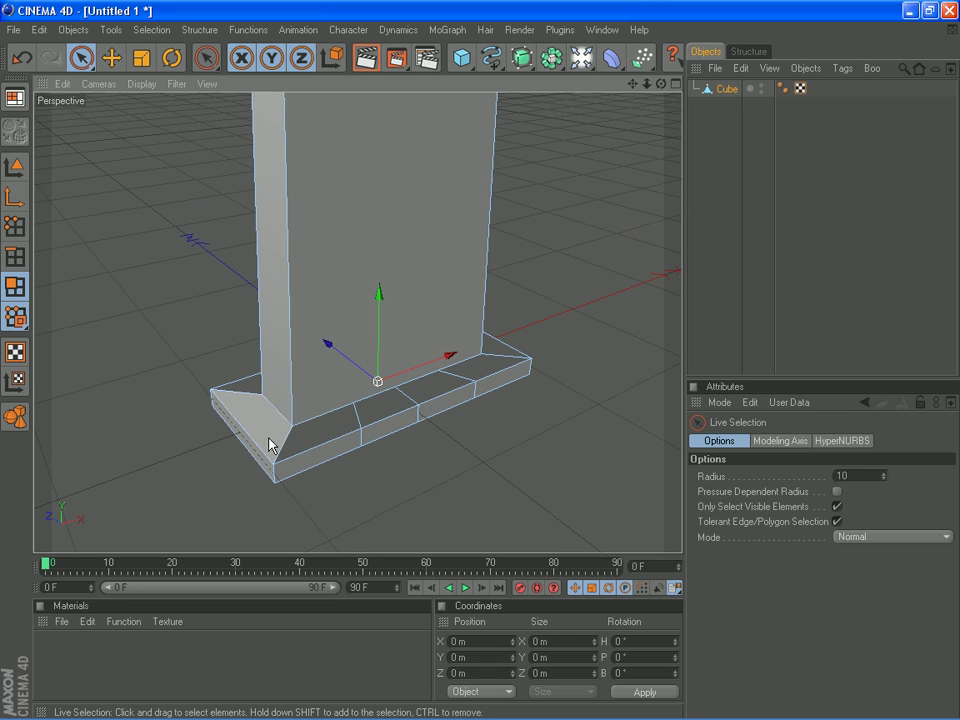
left_click(277, 447)
left_click(232, 386, "shift")
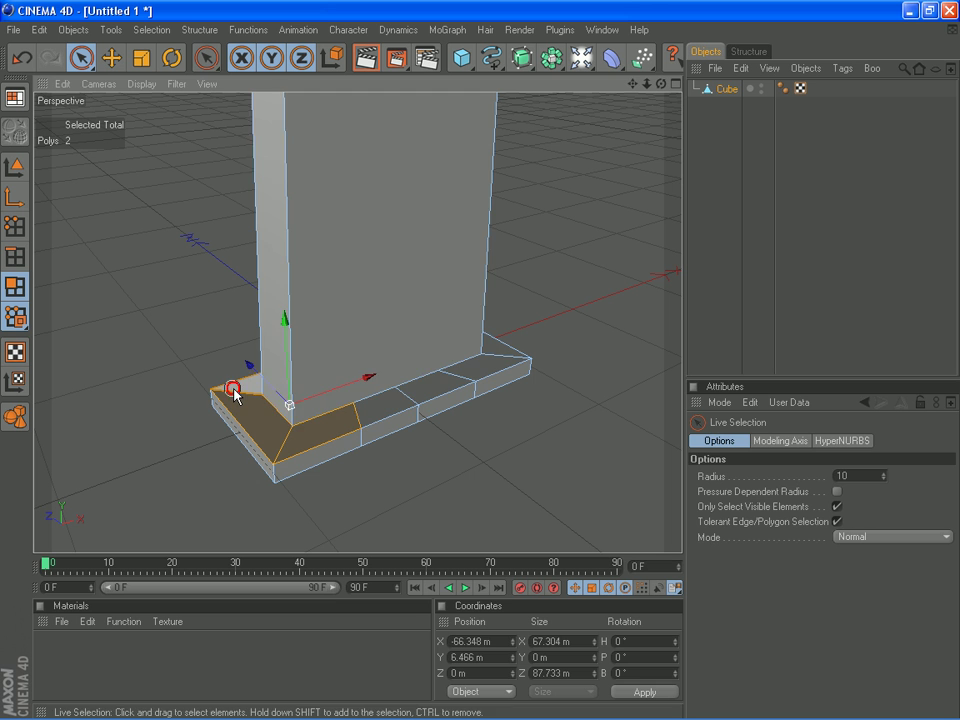
left_click(367, 408, "shift")
left_click(428, 382, "shift")
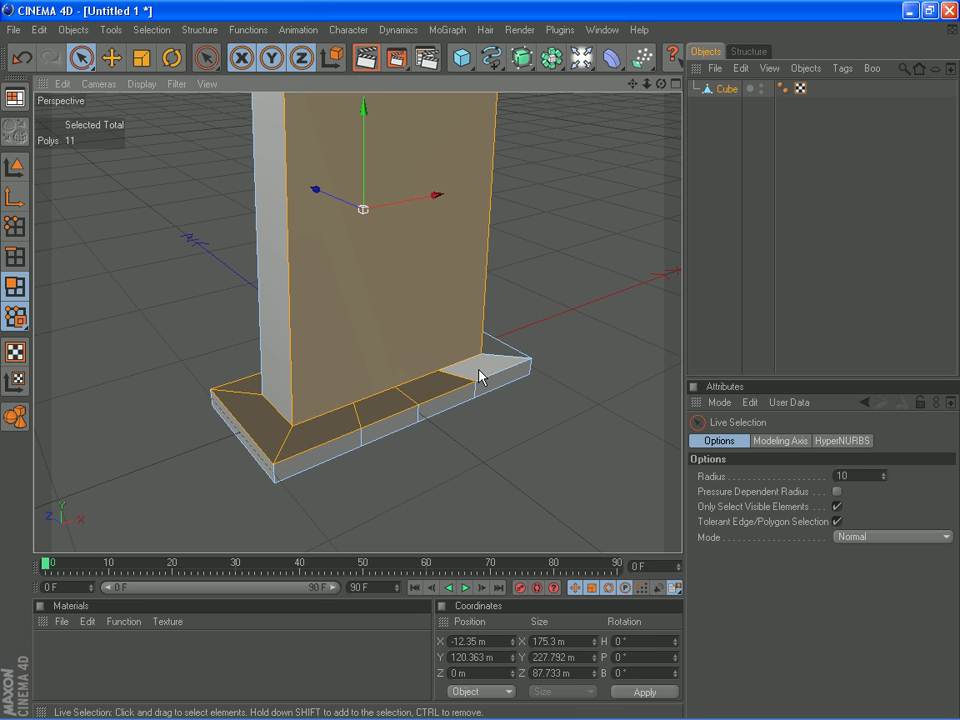
left_click(491, 357, "shift")
left_click(402, 317, "ctrl")
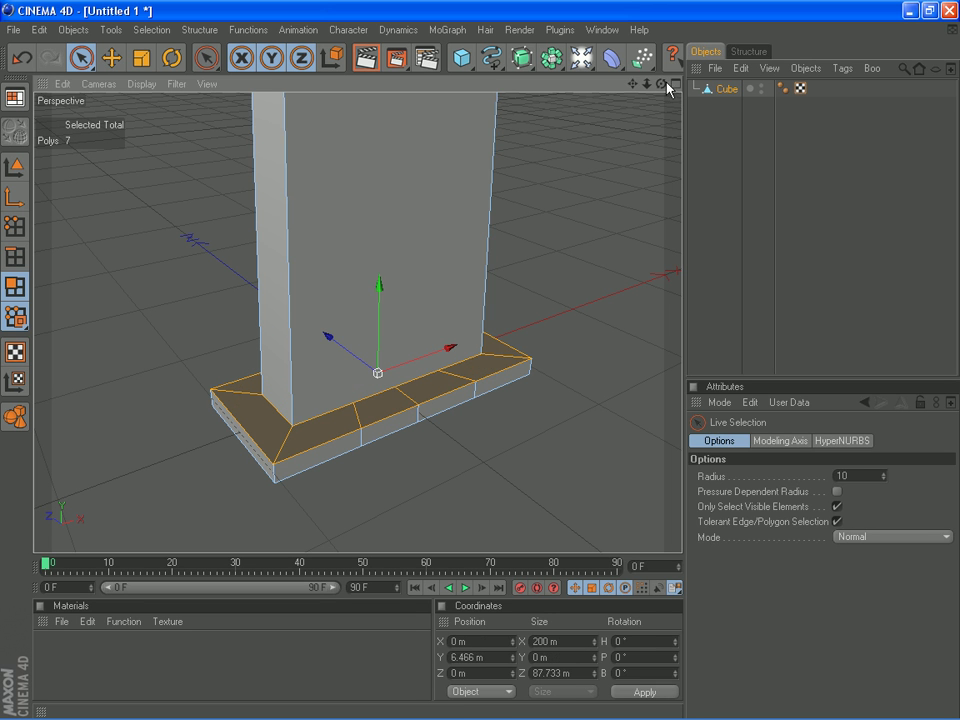
left_click_drag(450, 360, 499, 366, "alt")
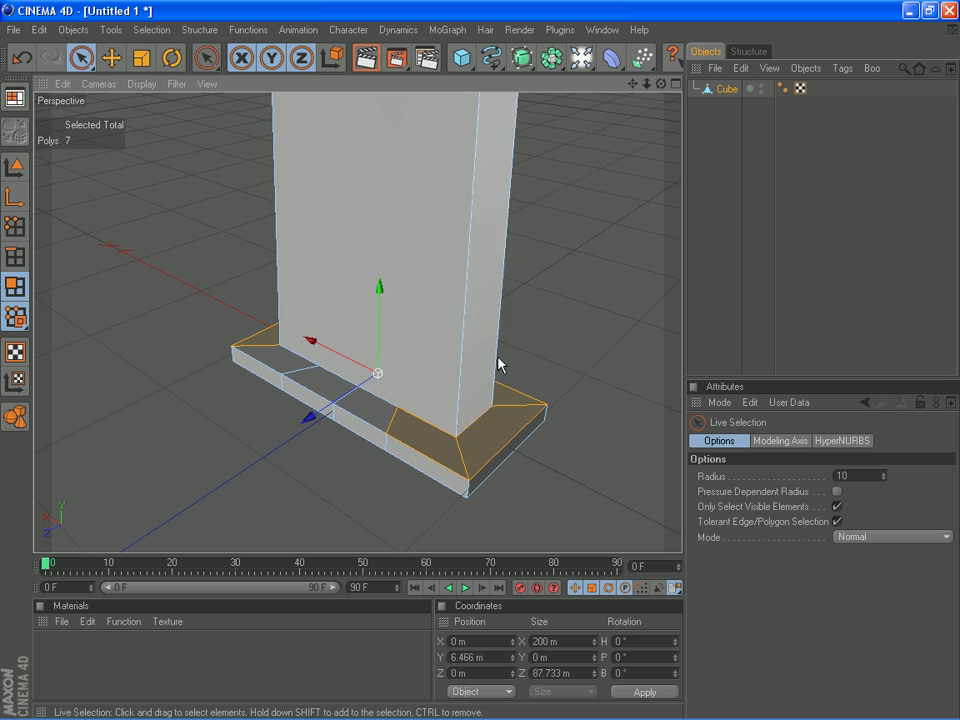
left_click(367, 411, "shift")
left_click(293, 368, "shift")
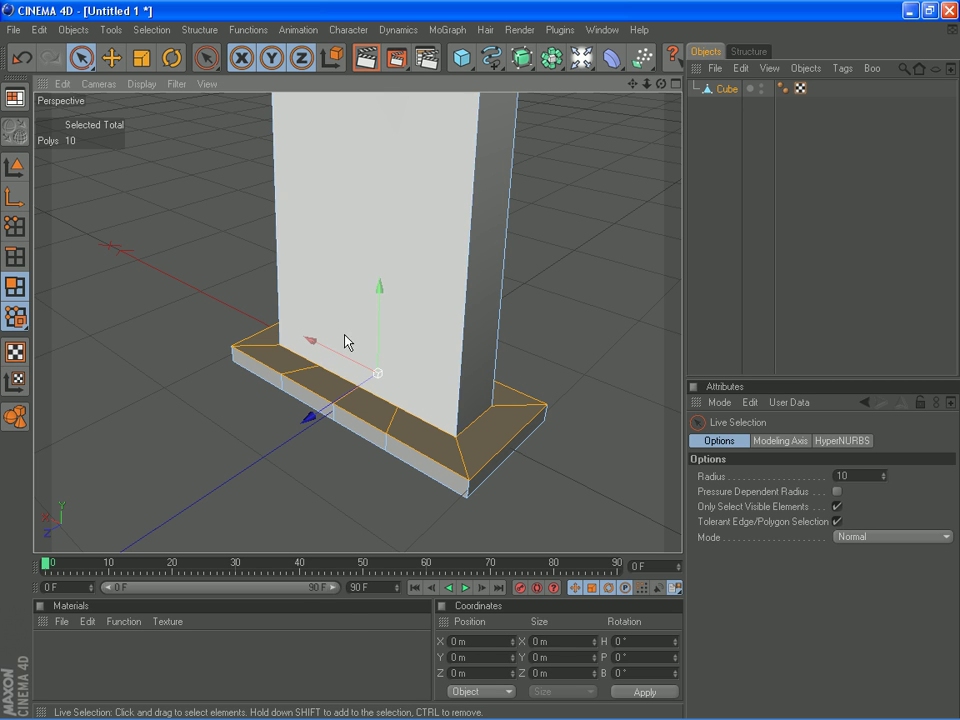
left_click(208, 369)
- Fill the open upper ledge of the base around the slab with a single polygon using Close Polygon Hole
right_click(206, 369)
left_click(265, 203)
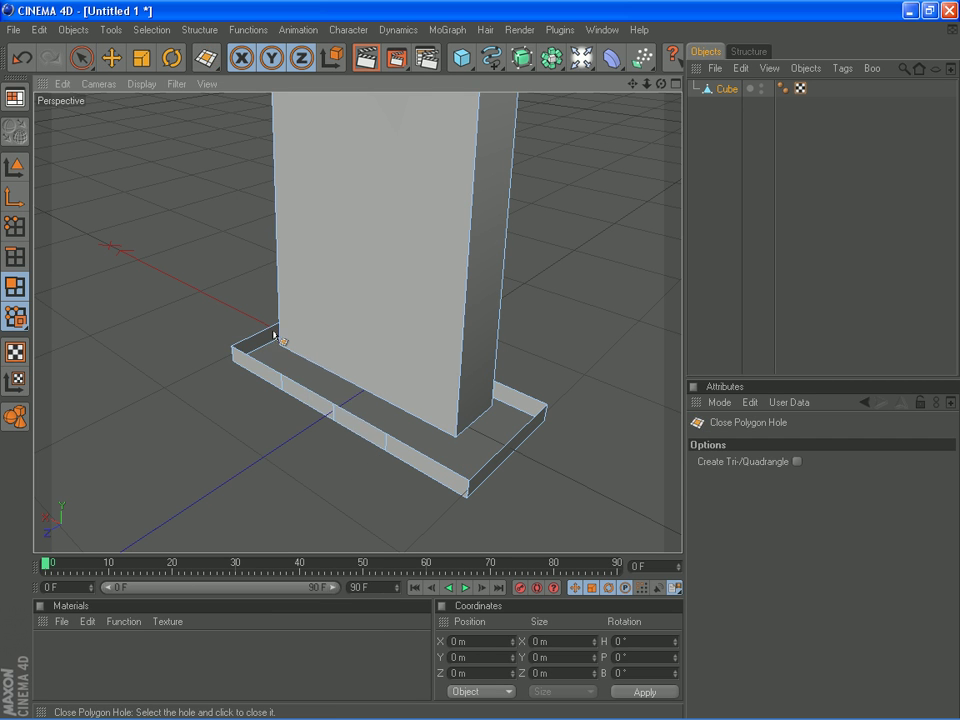
left_click(326, 210)
- Delete the four polygons on one long side of the base and fill the opening with Close Polygon Hole
left_click_drag(661, 84, 476, 325)
left_click(79, 52)
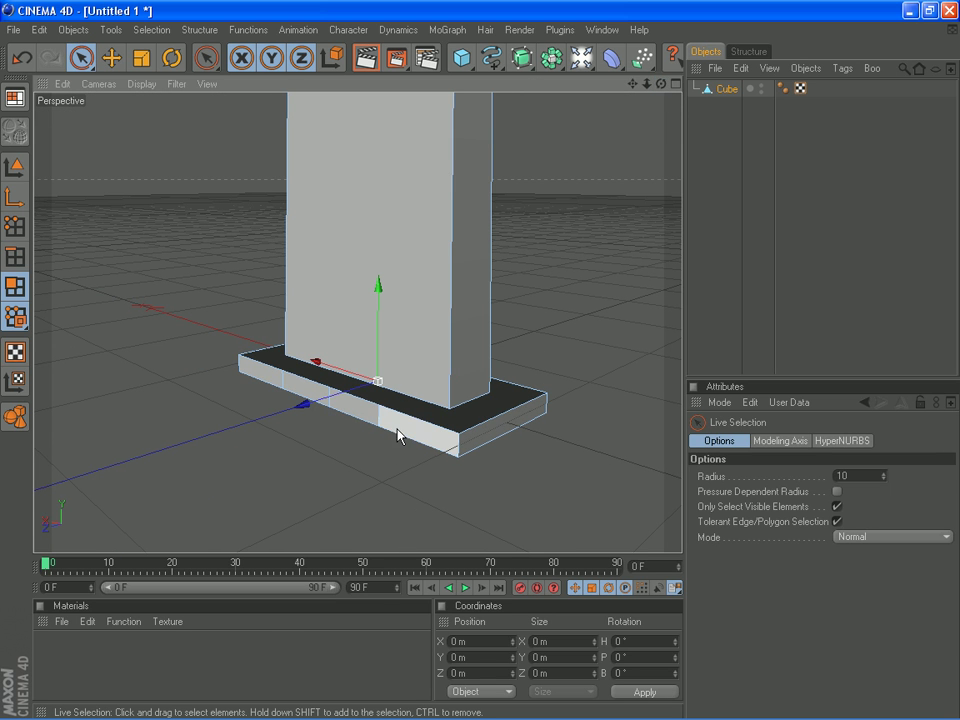
left_click_drag(396, 435, 257, 388)
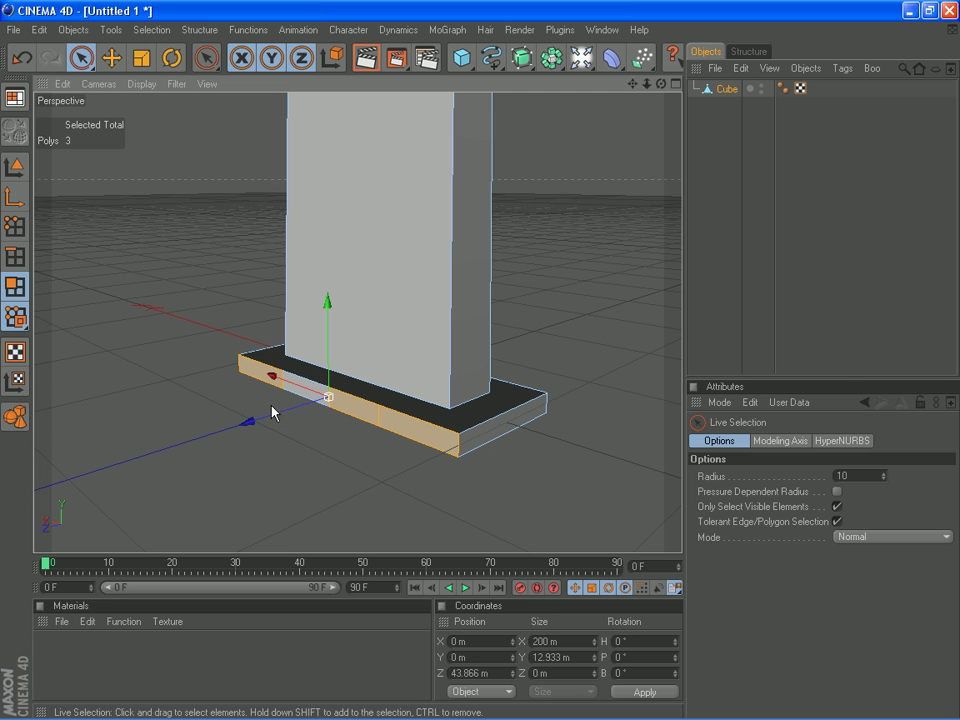
left_click(300, 398, "shift")
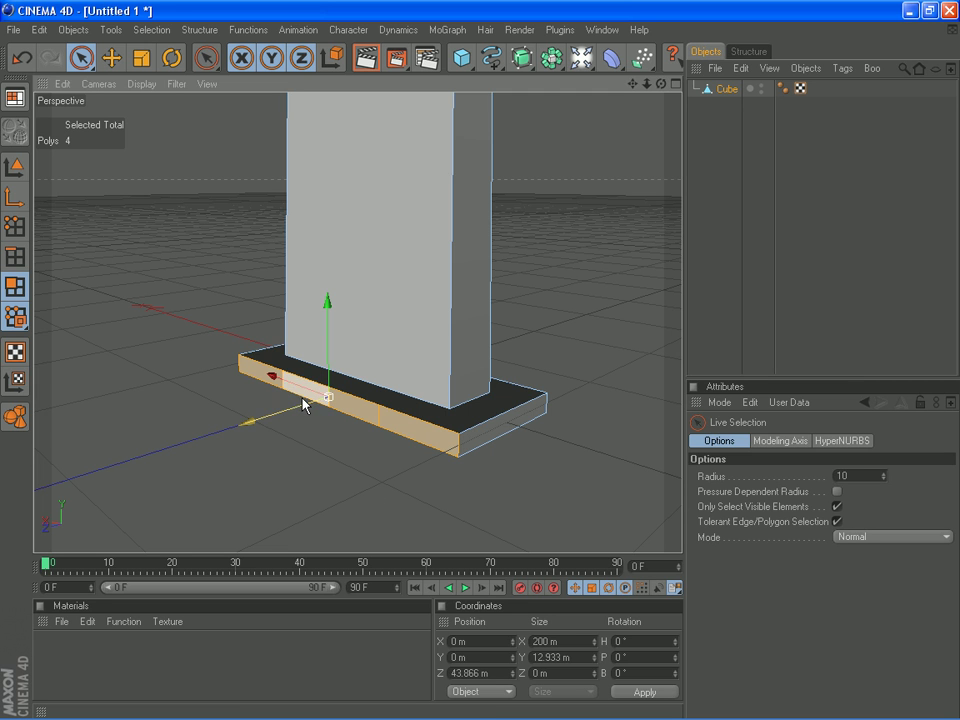
key("Delete")
right_click(350, 373)
left_click(358, 194)
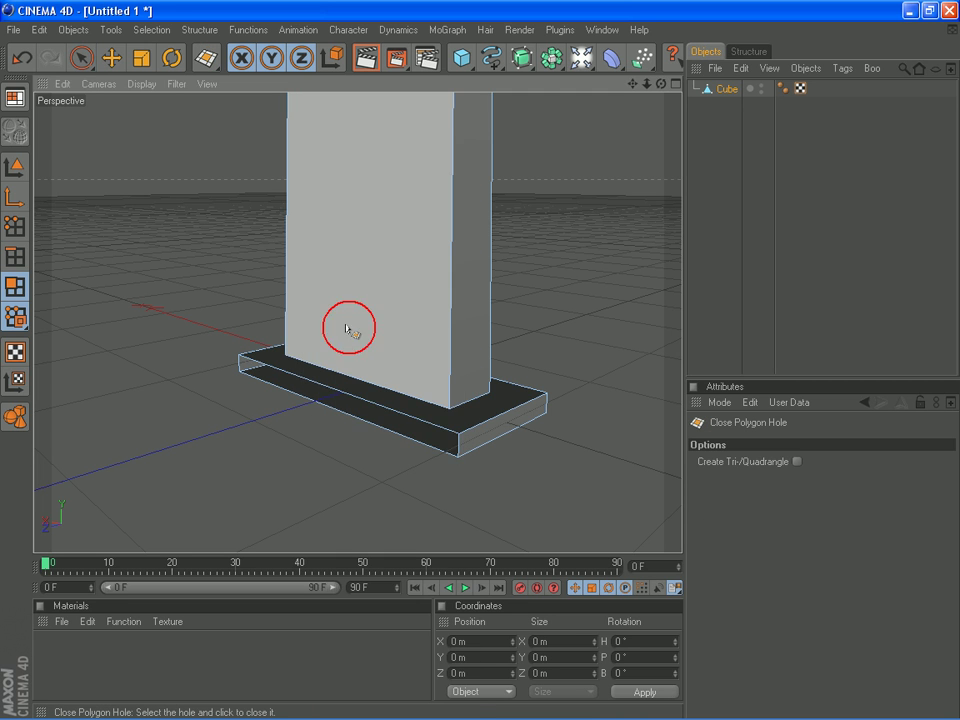
left_click(348, 397)
- Replace the four polygons on the base's opposite long side with a single one by deleting them and using Close Polygon Hole
left_click_drag(661, 84, 480, 360)
left_click(82, 61)
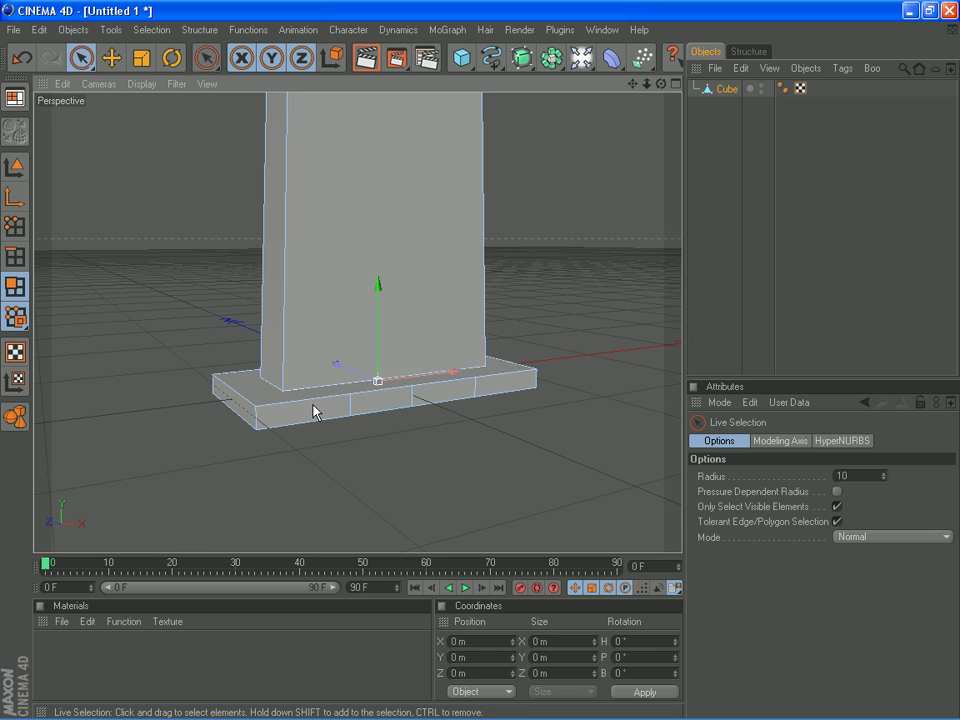
left_click_drag(346, 411, 499, 404)
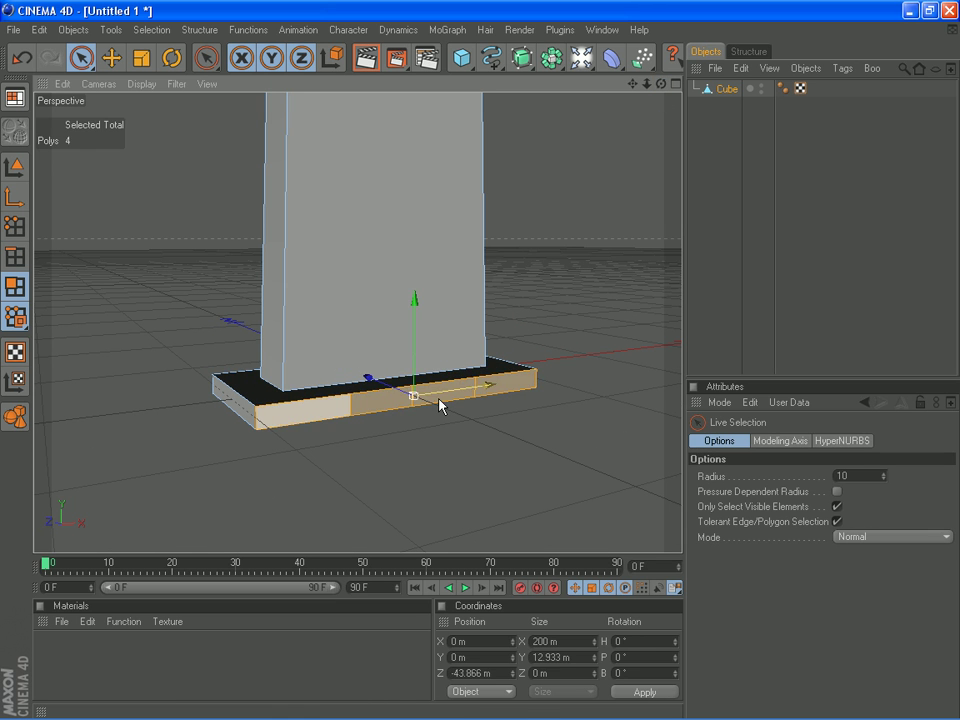
key("Delete")
right_click(418, 441)
left_click(503, 194)
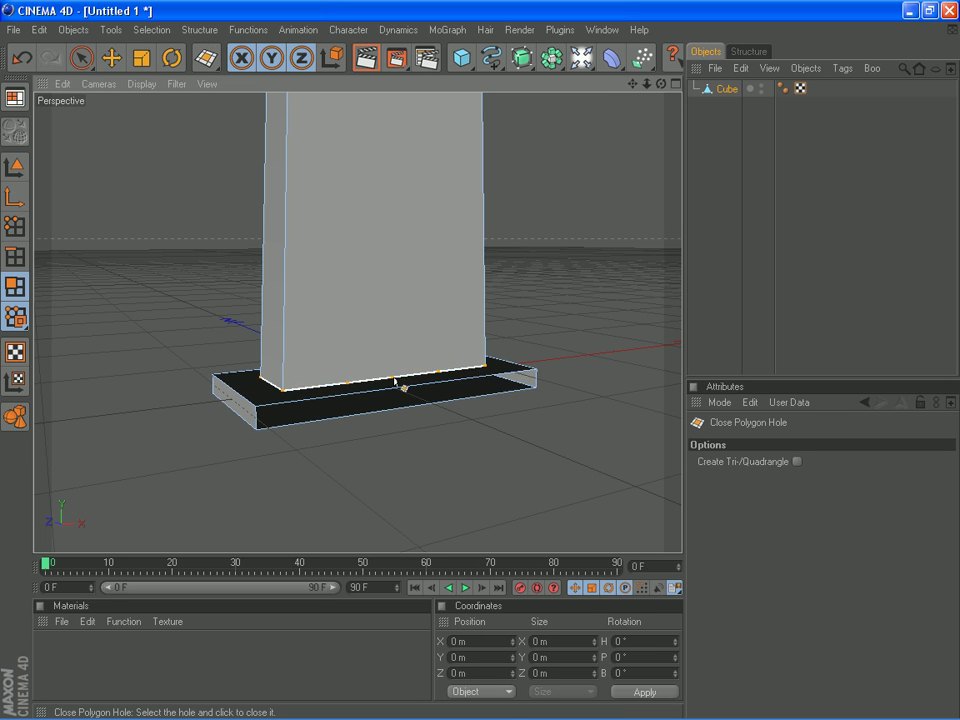
left_click(397, 388)
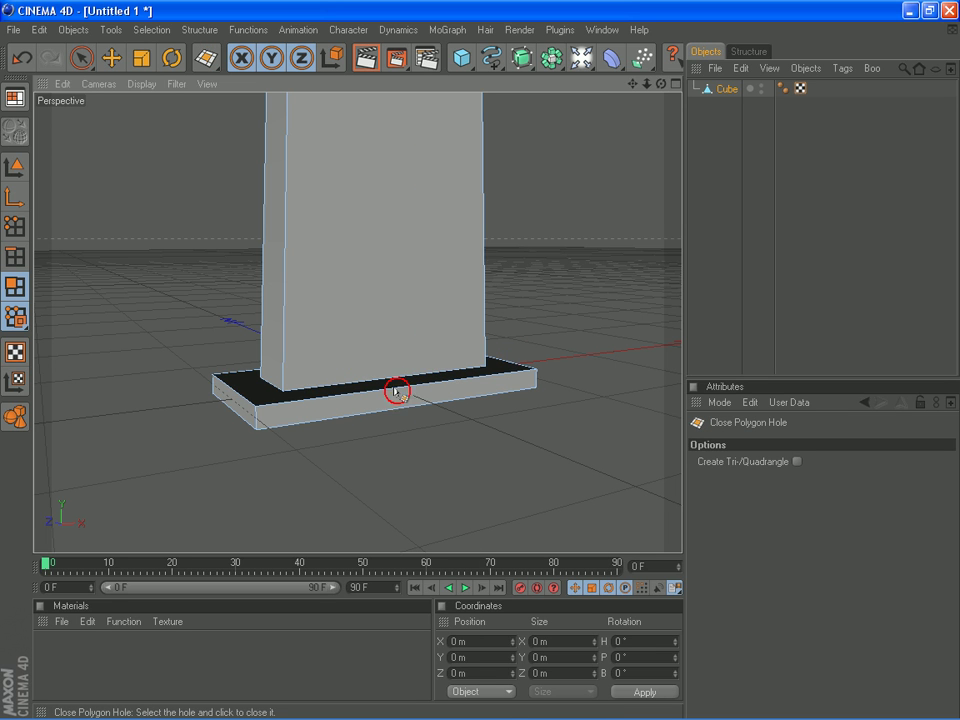
- Delete the leftover intermediate points along the base's long edges and the slab's lower edges, keeping the corner points
left_click(14, 226)
left_click(474, 388)
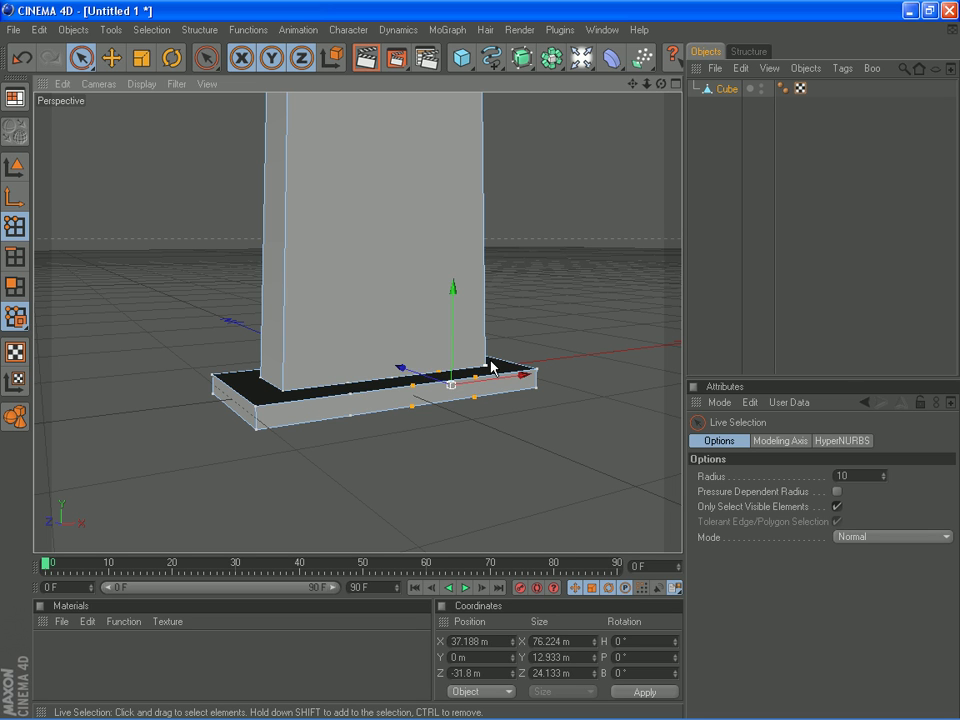
left_click(490, 361, "ctrl")
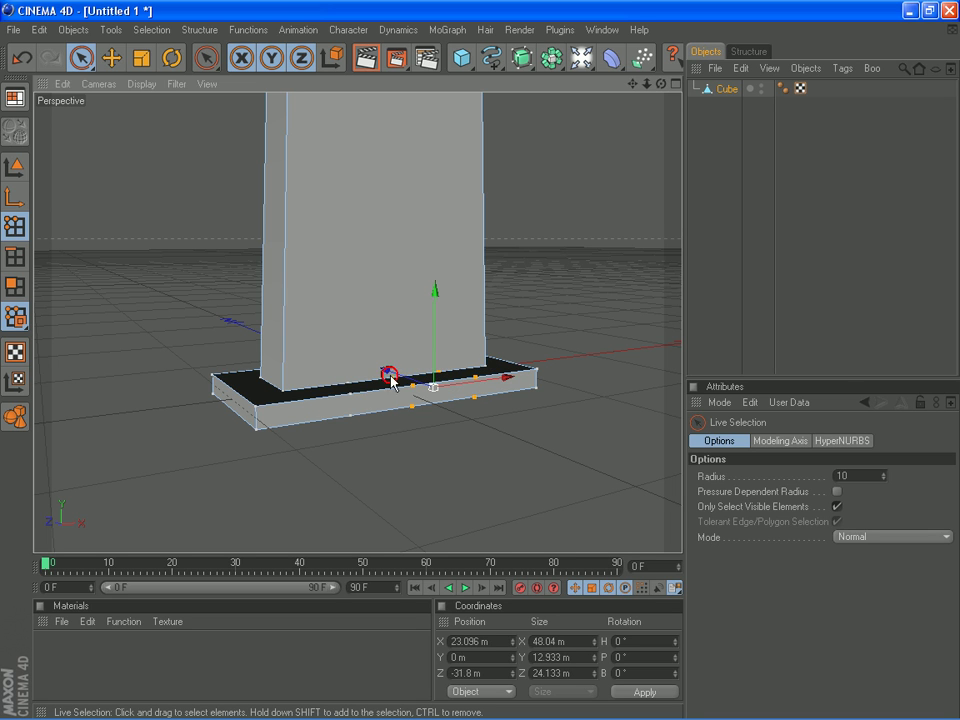
left_click(352, 388, "shift")
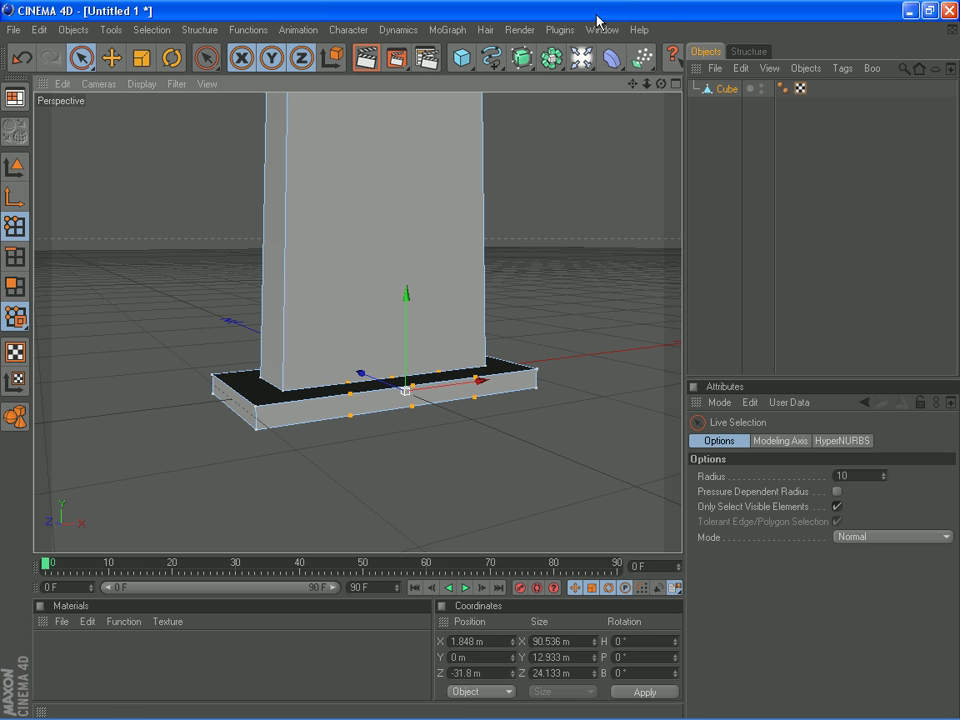
left_click_drag(661, 85, 536, 340)
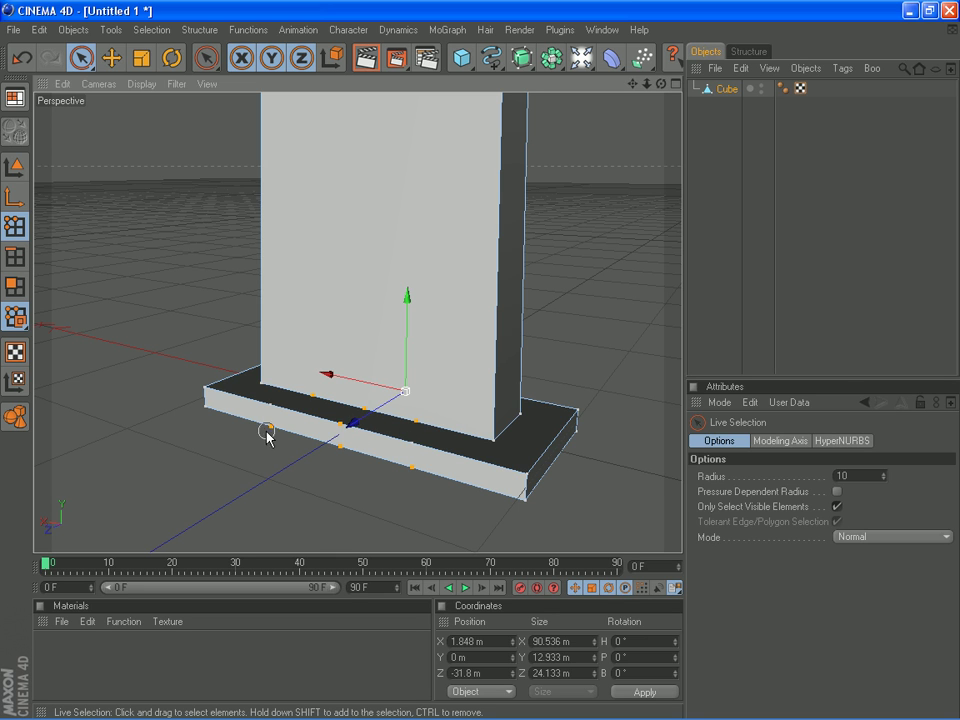
left_click_drag(271, 427, 270, 426, "shift")
key("Delete")
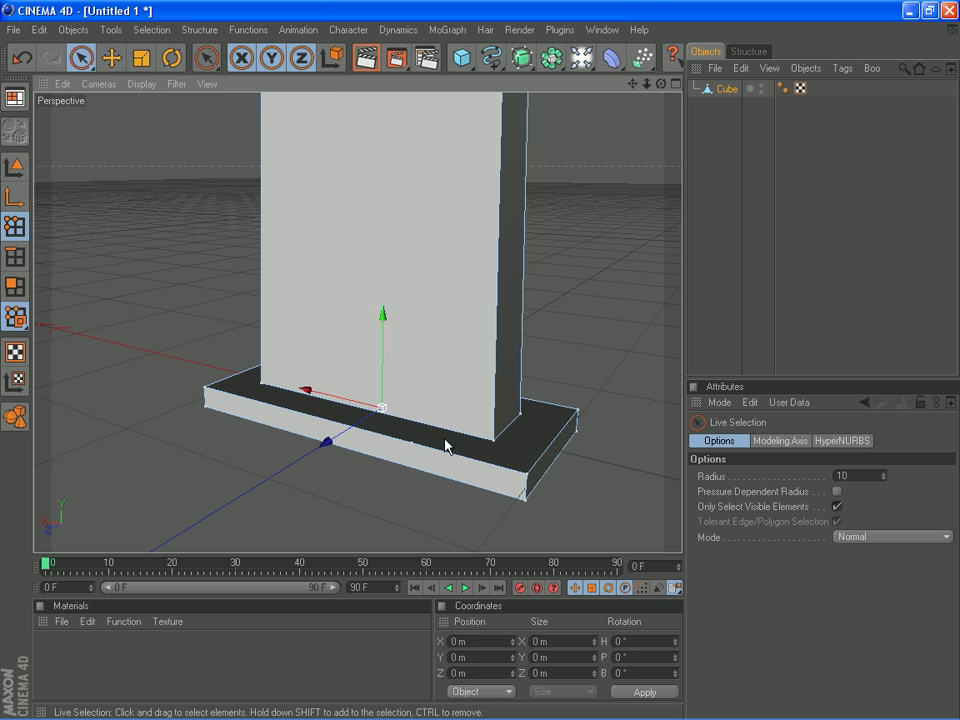
left_click(412, 442)
key("Delete")
- Select all polygons of the gravestone to check its polygon count, inspect the model from several sides, and deselect them
scroll(478, 363, "down", 4)
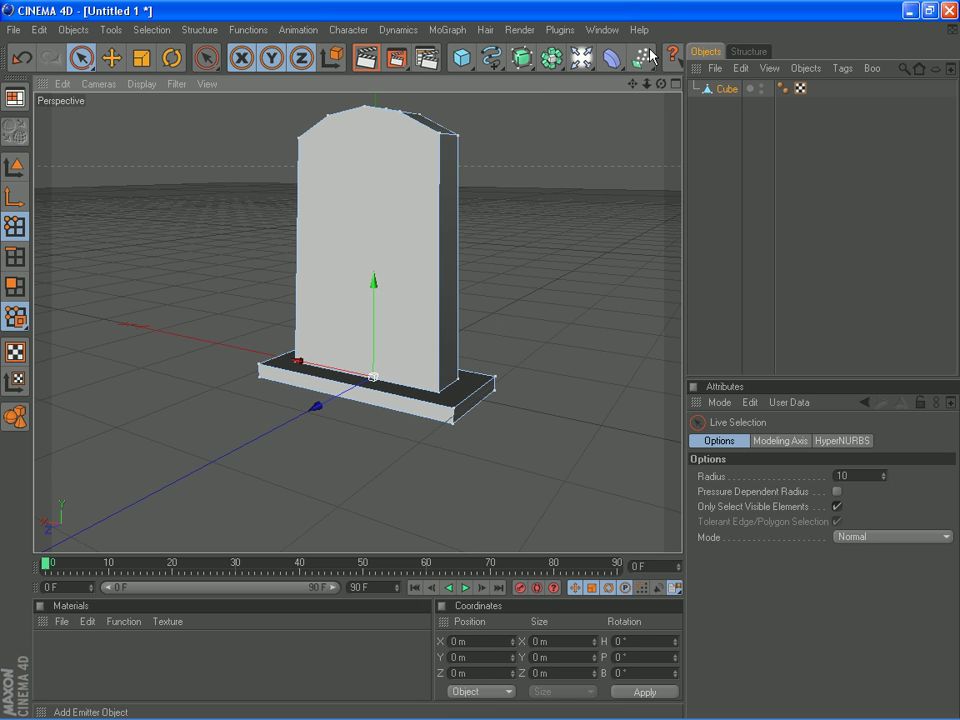
left_click_drag(657, 82, 481, 364)
left_click(39, 29)
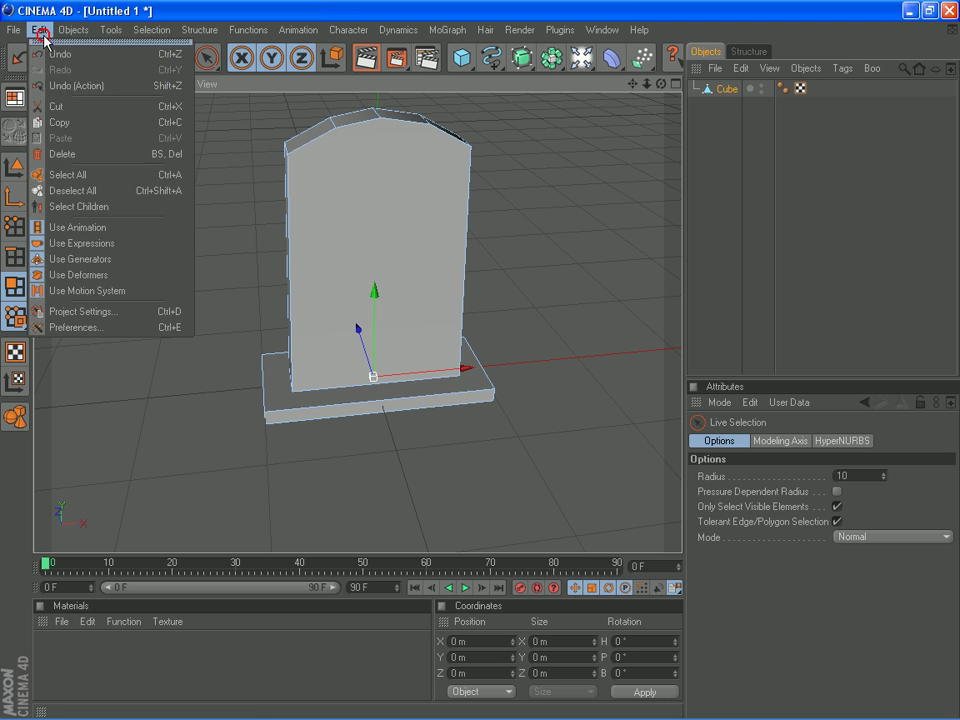
left_click(70, 174)
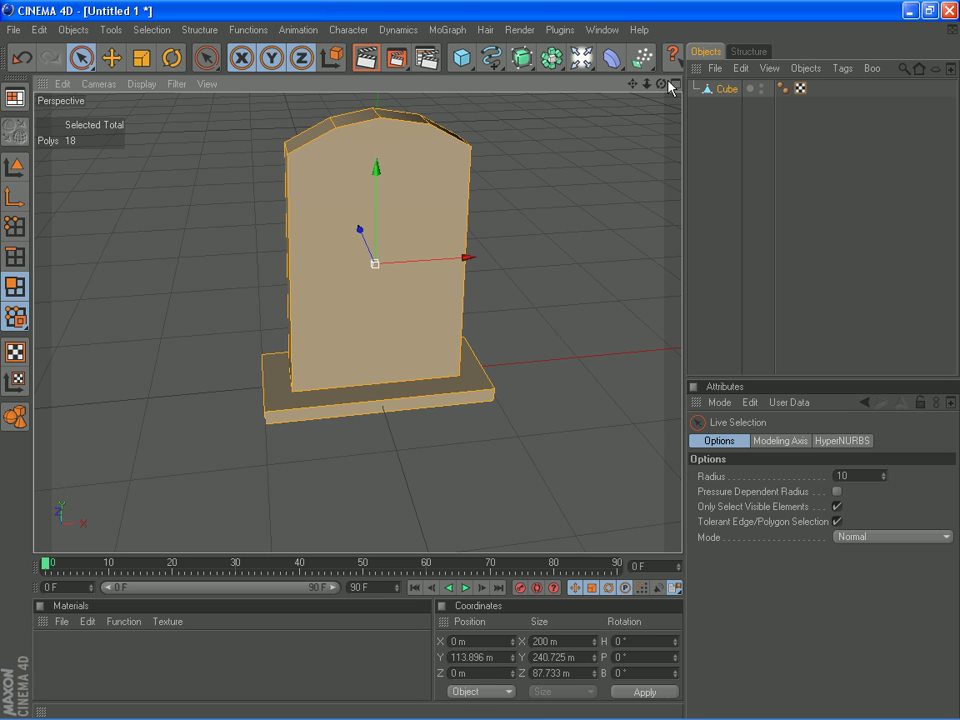
left_click_drag(664, 82, 481, 361)
left_click_drag(632, 85, 480, 361)
scroll(615, 125, "down", 2)
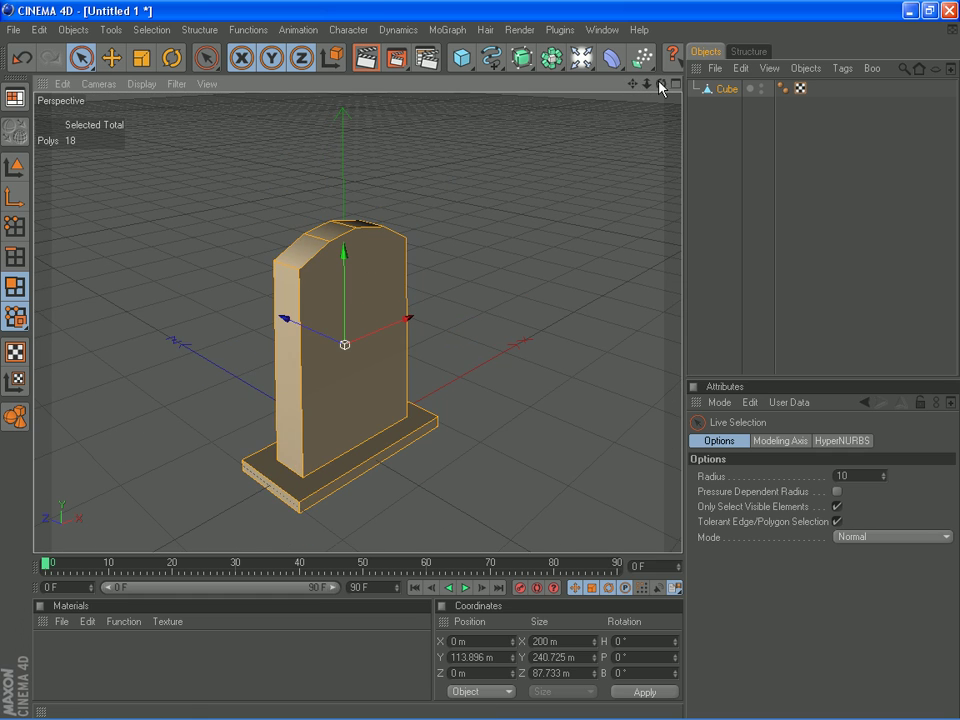
left_click_drag(660, 88, 735, 90)
left_click(476, 139)
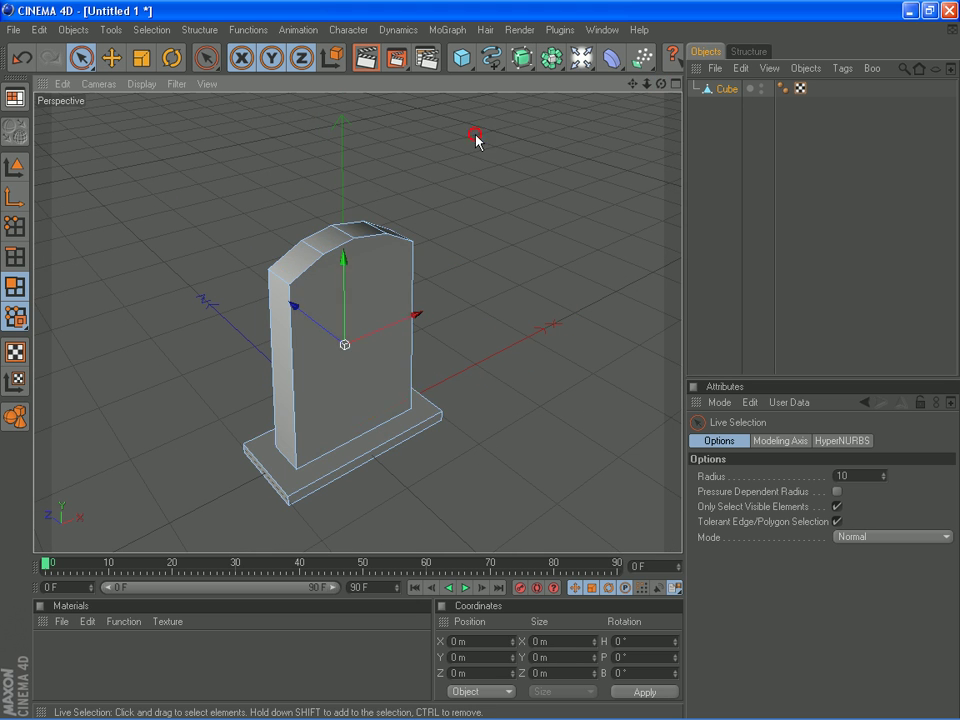
- Set the Phong Angle in the gravestone's Phong tag to 20°
left_click(783, 88)
left_click_drag(662, 84, 488, 365)
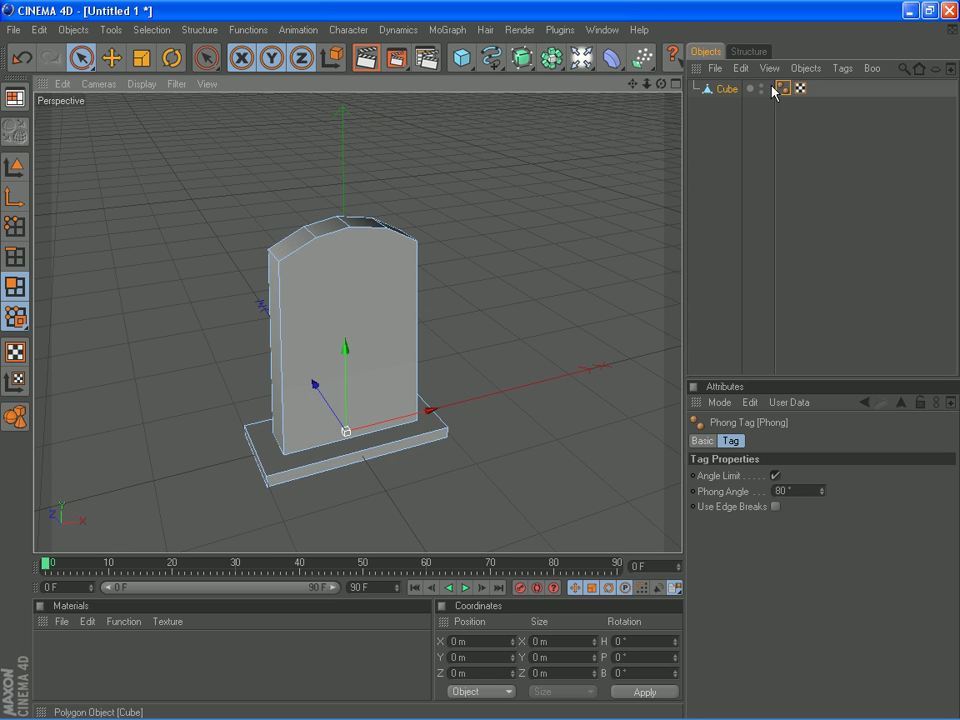
left_click(803, 489)
type("20")
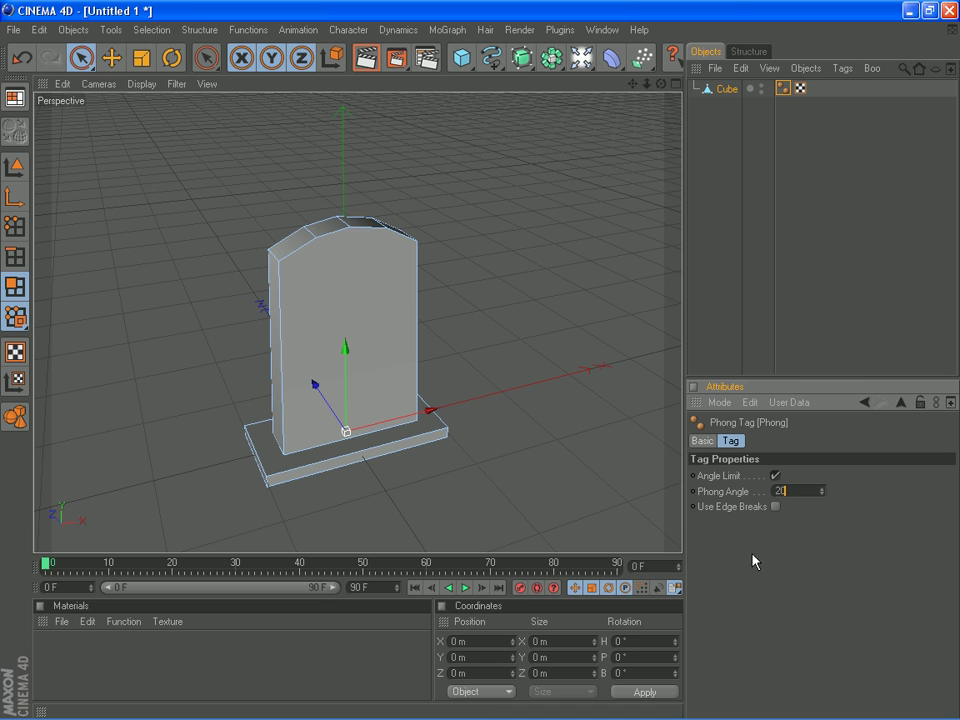
left_click(851, 571)
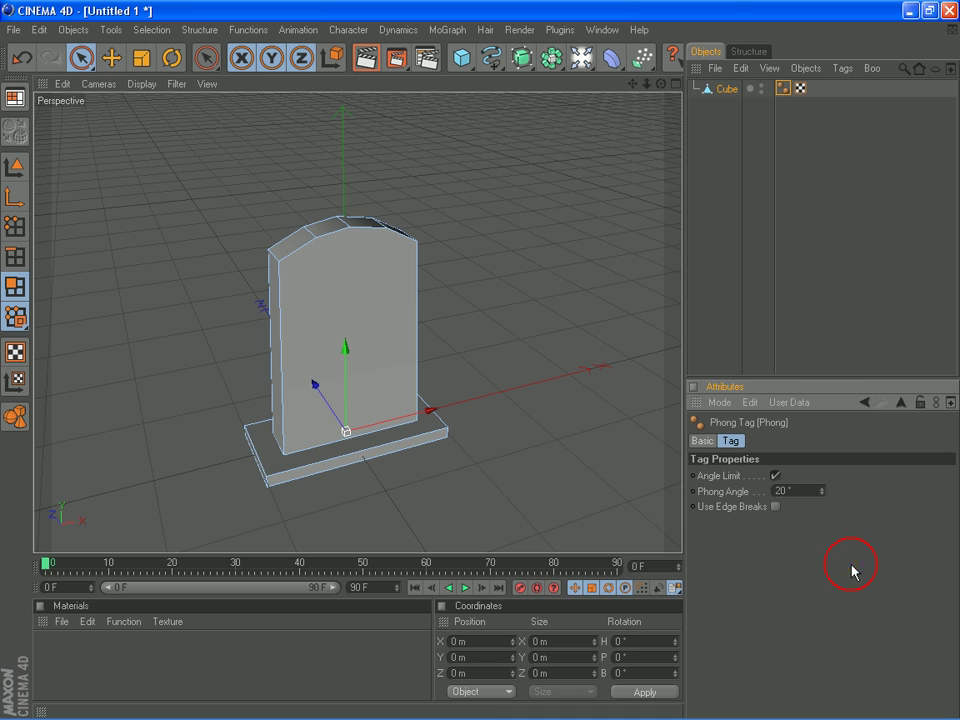
- Try a Phong Angle of 15° on the gravestone and set it back to 20°
left_click(811, 488)
type("15")
left_click(478, 364)
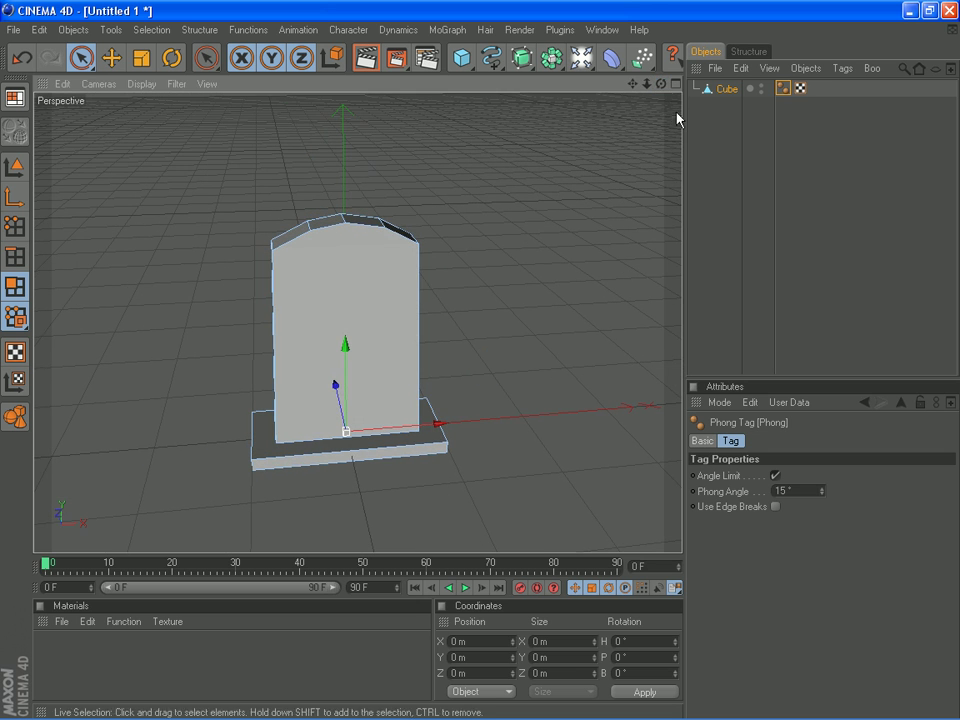
left_click(802, 489)
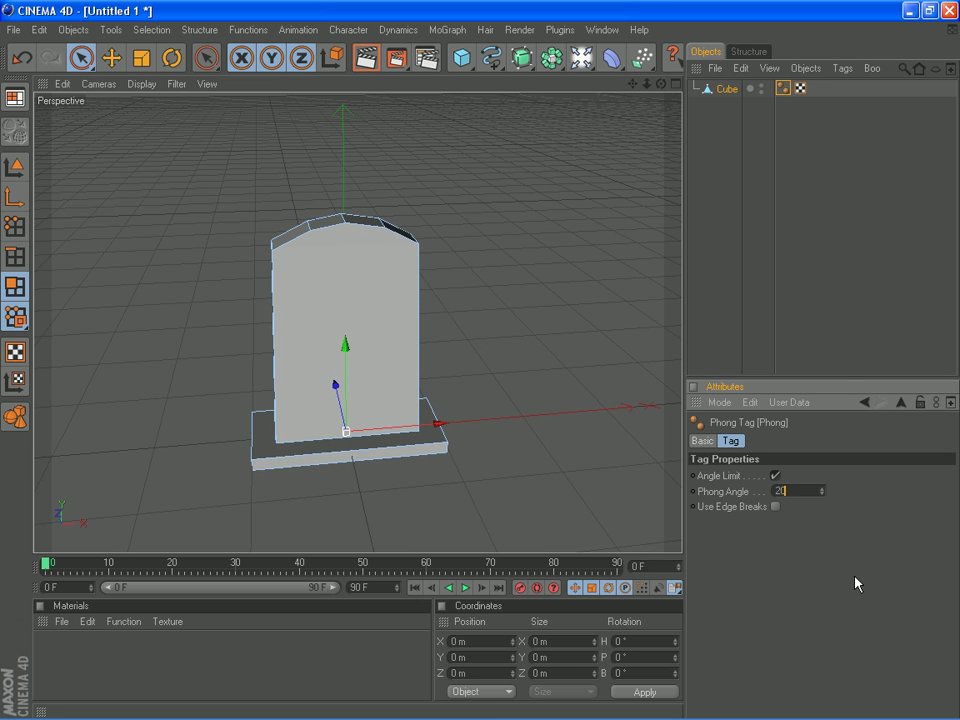
key("Return")
- Switch from polygon to model editing, deselect the gravestone and add a Floor object to the scene
left_click(13, 162)
left_click(707, 124)
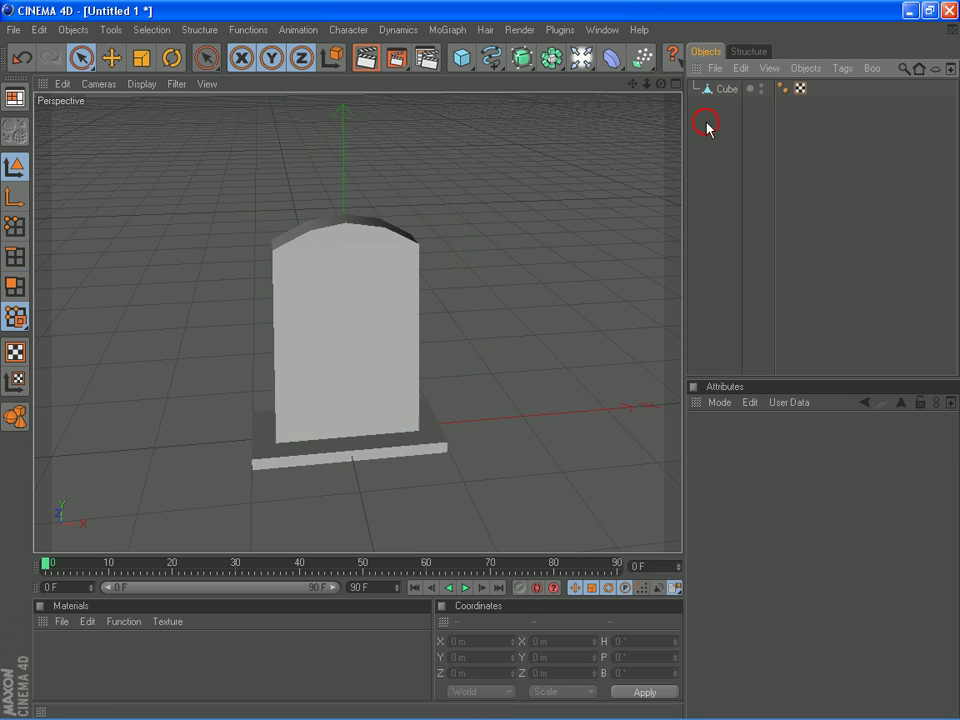
left_click_drag(581, 57, 740, 145)
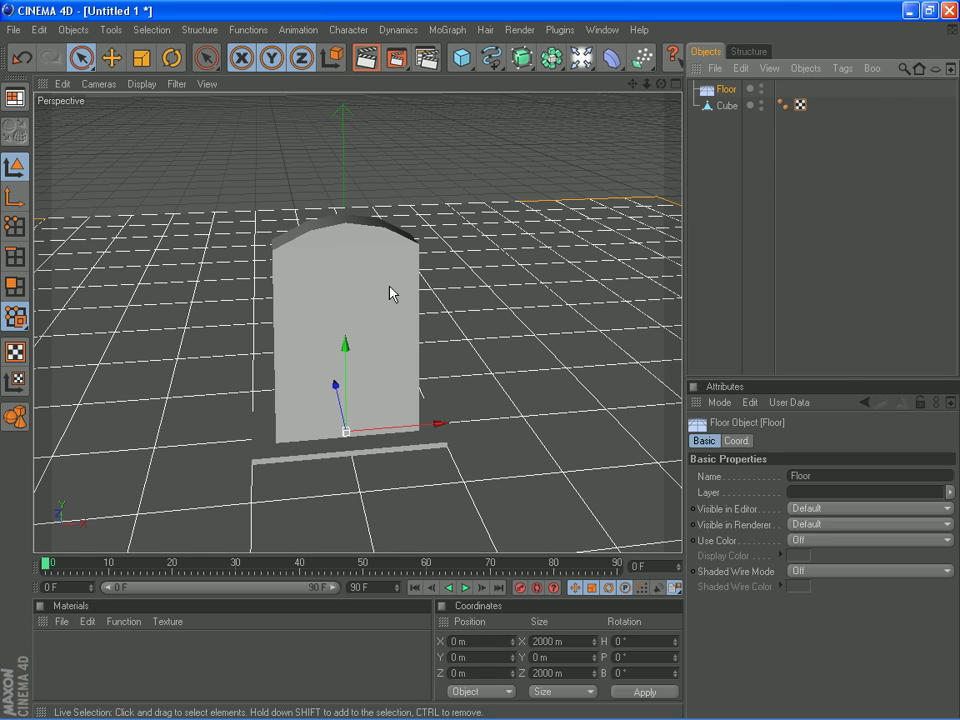
- Lower the floor slightly so that the gravestone's base rests on it
left_click_drag(346, 344, 480, 361)
scroll(463, 166, "down", 2)
- Add a light and move it above and in front of the gravestone, to about Y 305 m and Z -176 m
left_click(643, 57)
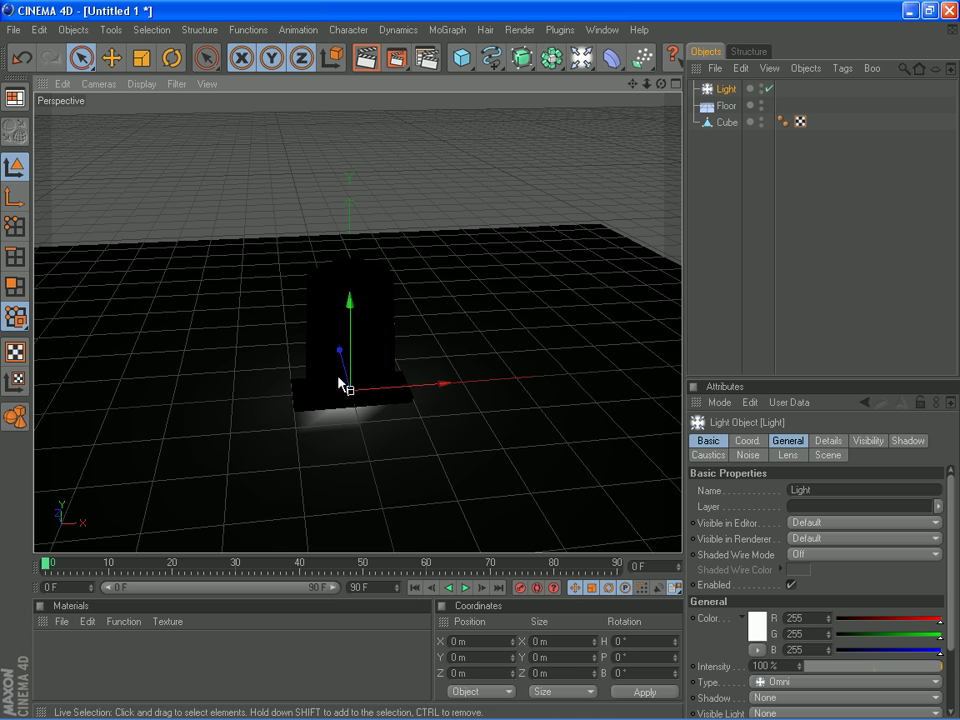
left_click_drag(340, 350, 480, 361)
left_click_drag(367, 366, 481, 367)
- Give the light Shadow Maps (Soft) shadows with 80% density and a 2000x2000 shadow map
left_click(903, 442)
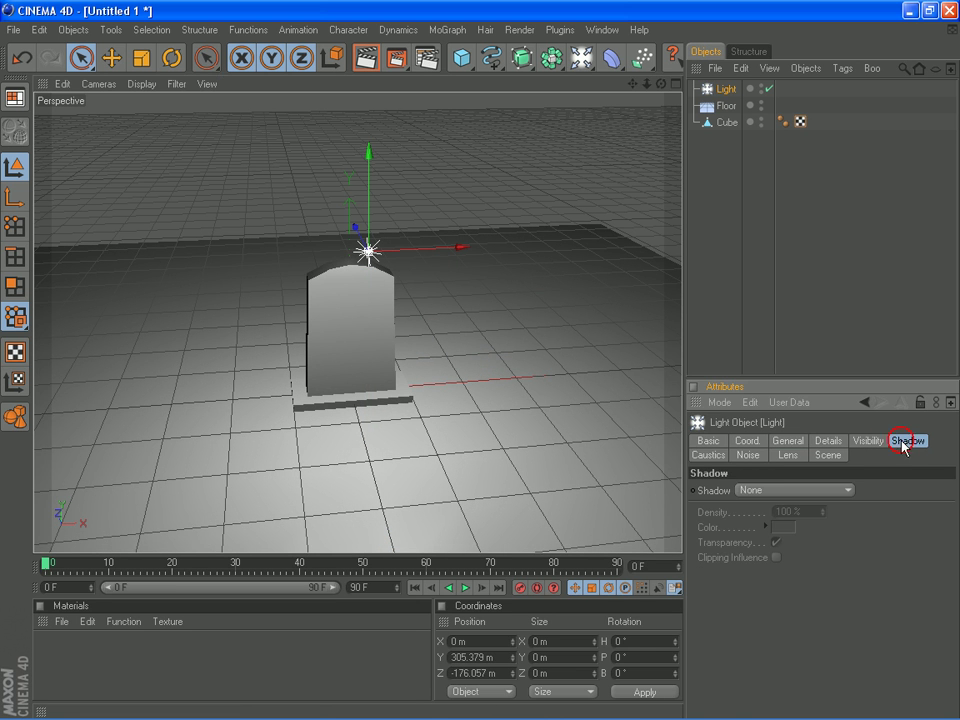
left_click(779, 491)
left_click(800, 511)
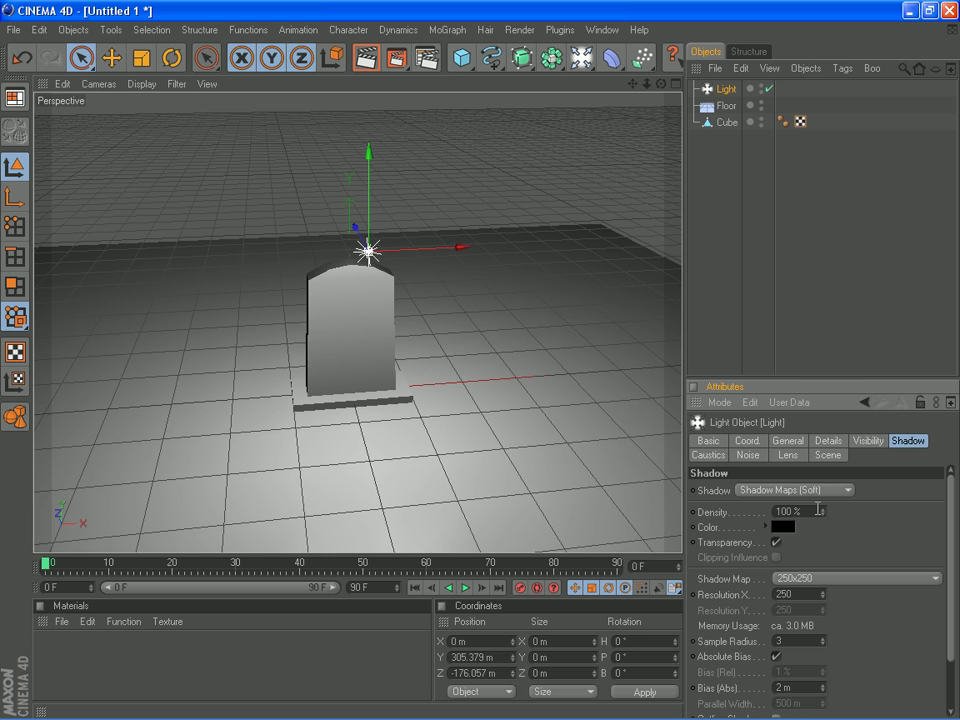
left_click_drag(804, 508, 671, 499)
type("80")
left_click(871, 515)
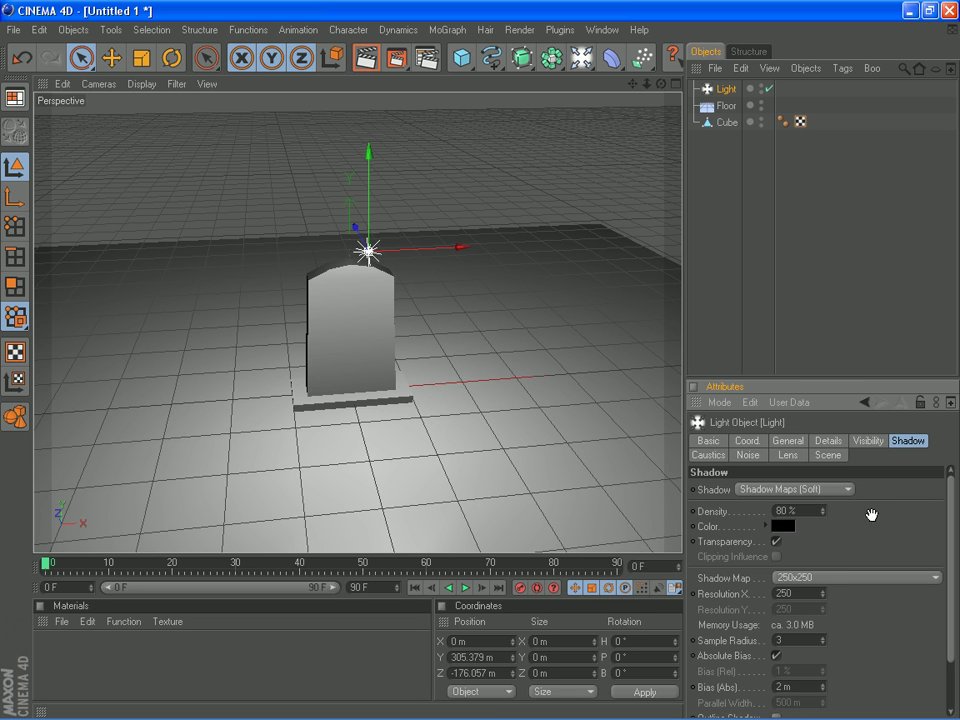
left_click(838, 578)
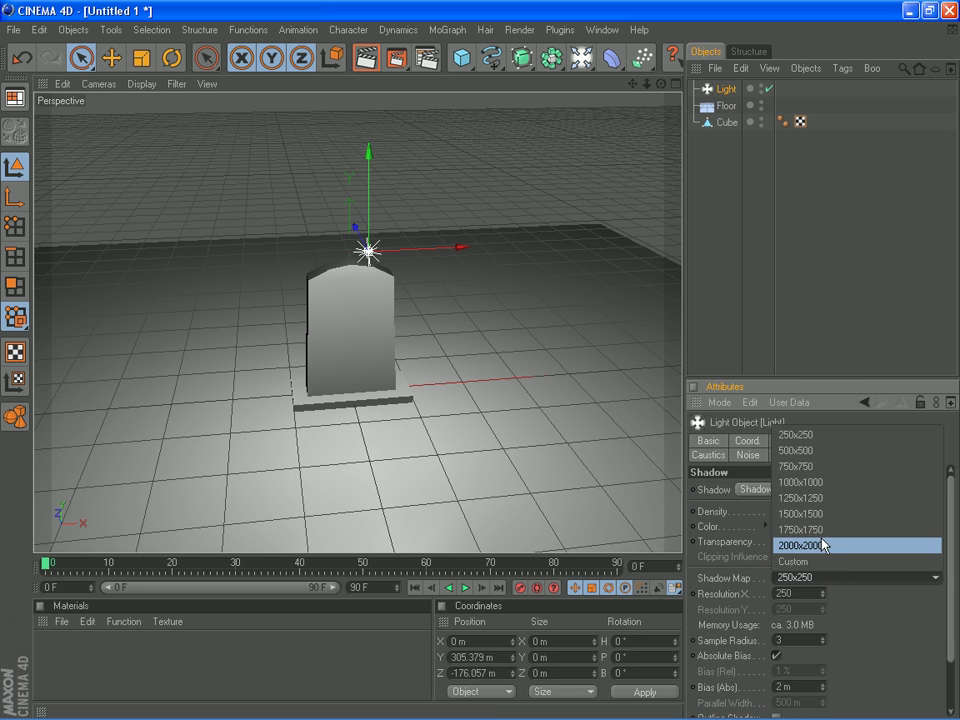
left_click(832, 546)
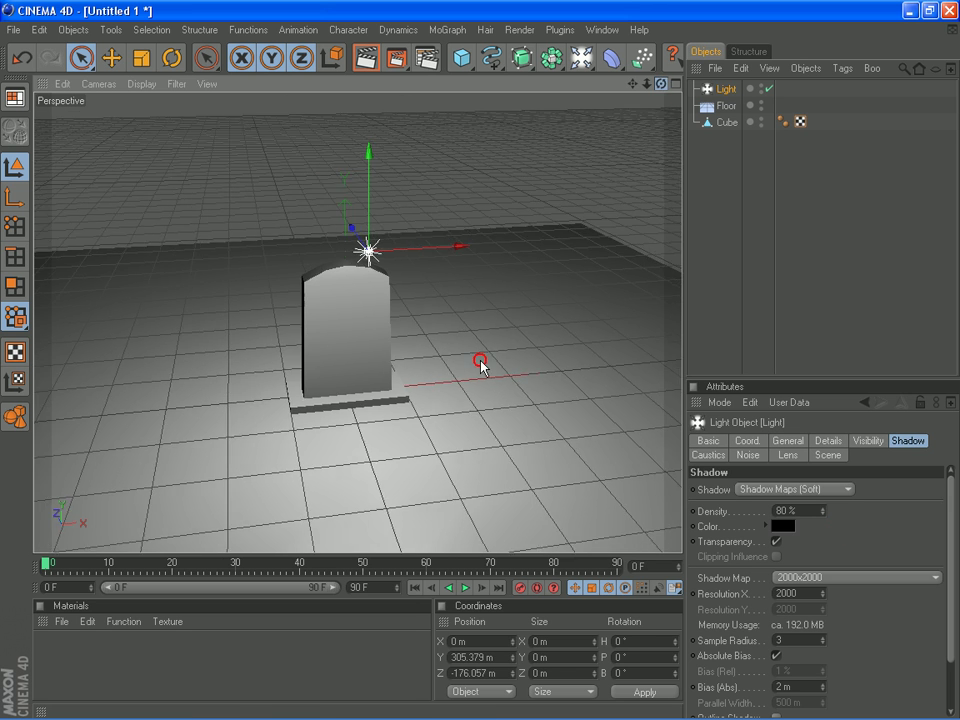
- Move the light forward and sideways to about X 164 m and Z -363 m, and render the perspective view
left_click_drag(480, 362, 304, 238, "alt")
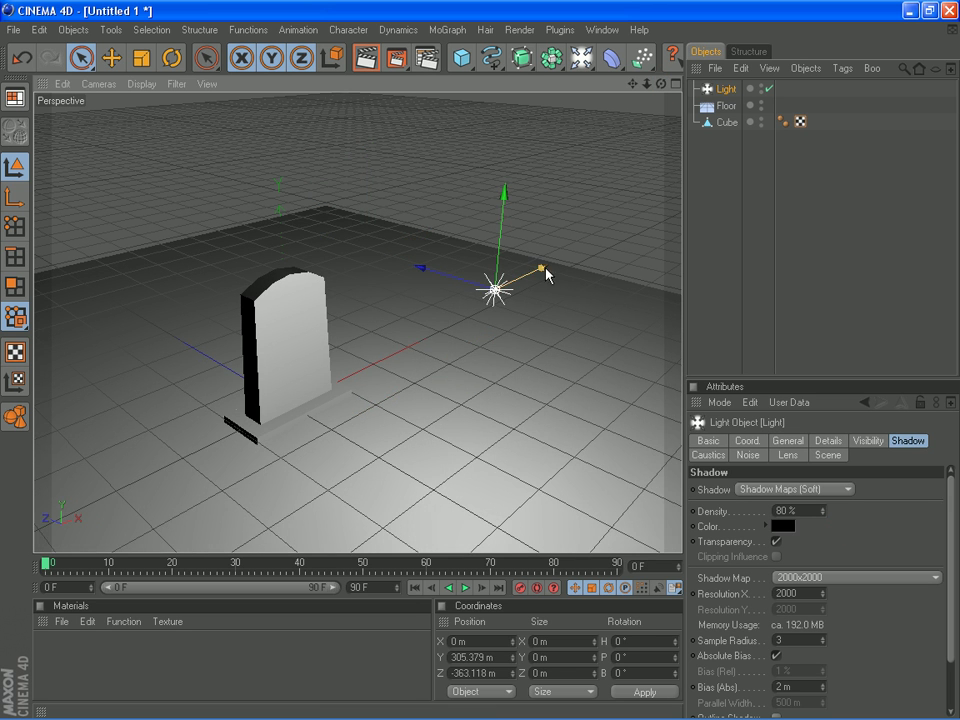
left_click_drag(543, 270, 578, 240)
left_click_drag(664, 86, 486, 372)
left_click(364, 55)
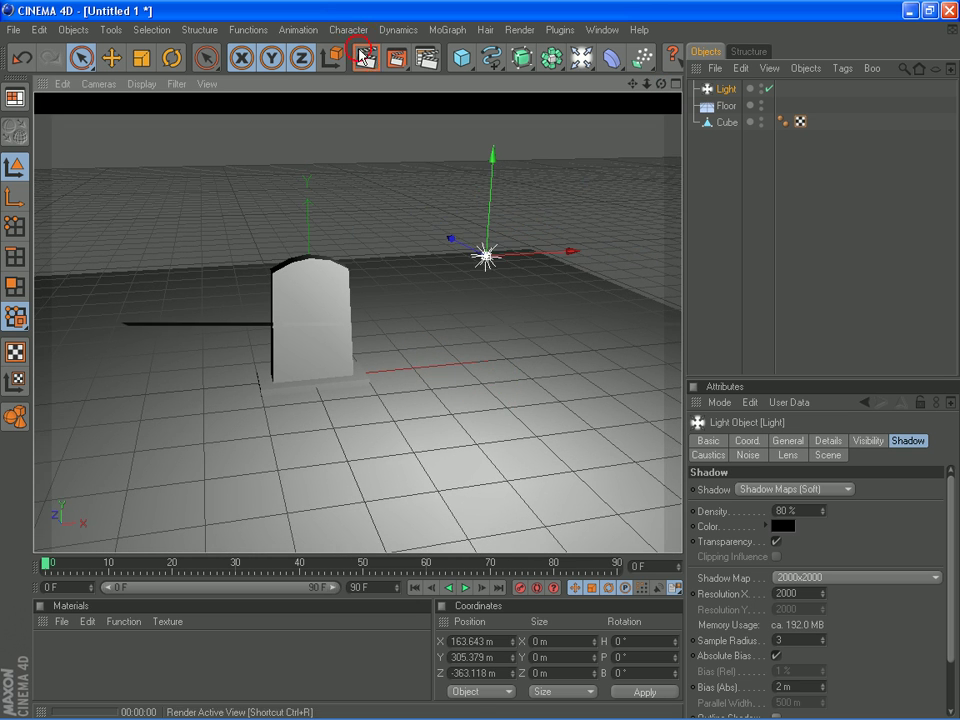